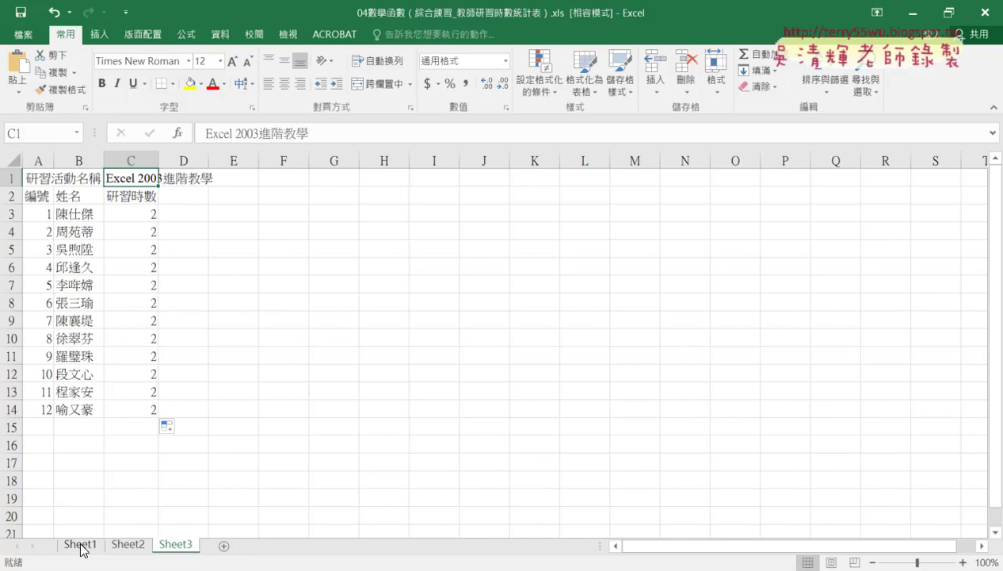
- Select Sheet1's B2, review Sheet2's names-and-hours range B3:C16, then return to Sheet1
{"action": "left_click", "coordinate": [82, 545]}
{"action": "scroll", "coordinate": [112, 477], "scroll_direction": "up", "scroll_amount": 2}
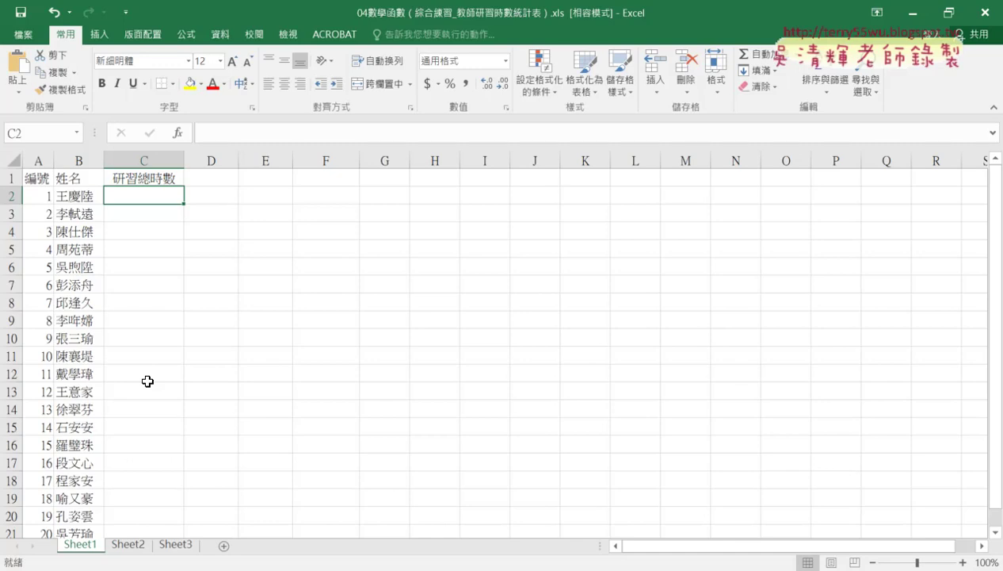
{"action": "left_click", "coordinate": [76, 200]}
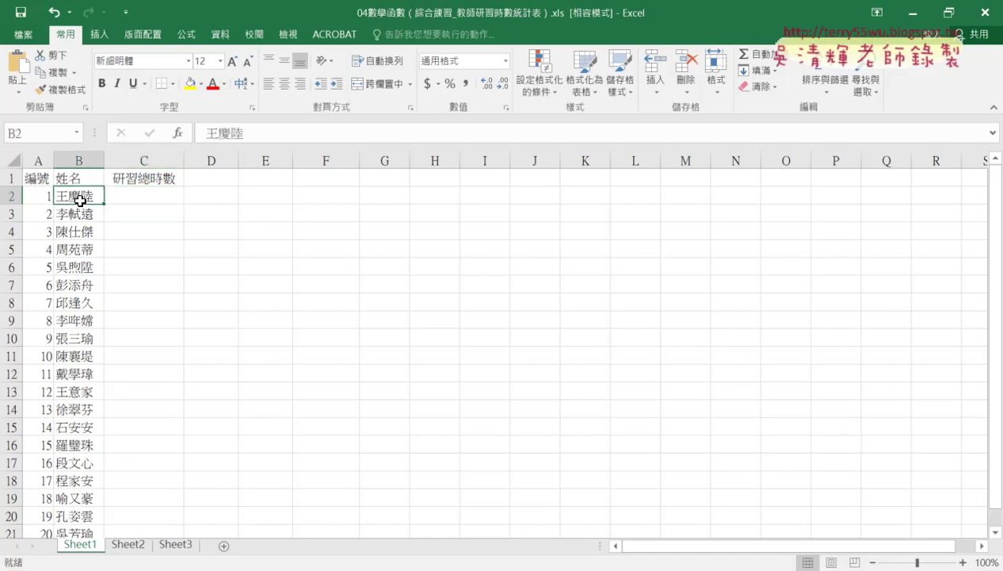
{"action": "left_click", "coordinate": [129, 546]}
{"action": "mouse_move", "coordinate": [79, 212]}
{"action": "left_mouse_down"}
{"action": "mouse_move", "coordinate": [106, 372]}
{"action": "mouse_move", "coordinate": [126, 431]}
{"action": "left_mouse_up"}
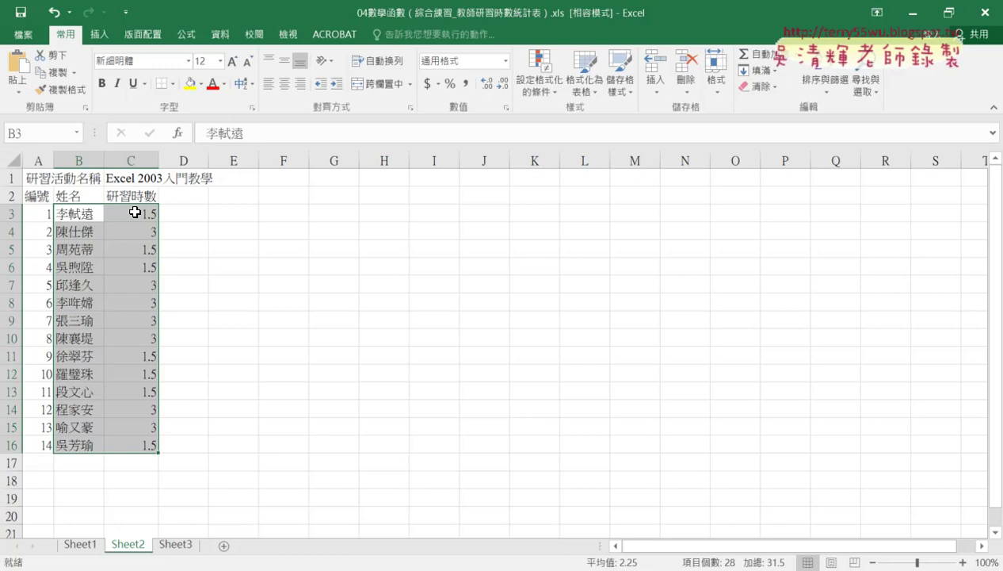
{"action": "left_click", "coordinate": [82, 544]}
- Start a function in C2 and set the category to 檢視與參照, circling it in red
{"action": "left_click", "coordinate": [152, 198]}
{"action": "left_click", "coordinate": [178, 133]}
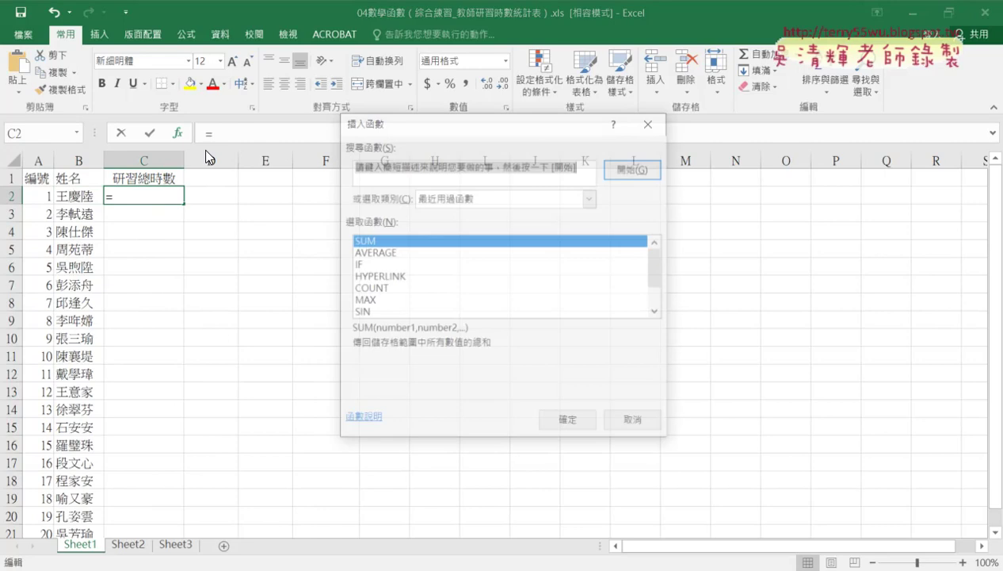
{"action": "left_click", "coordinate": [478, 197]}
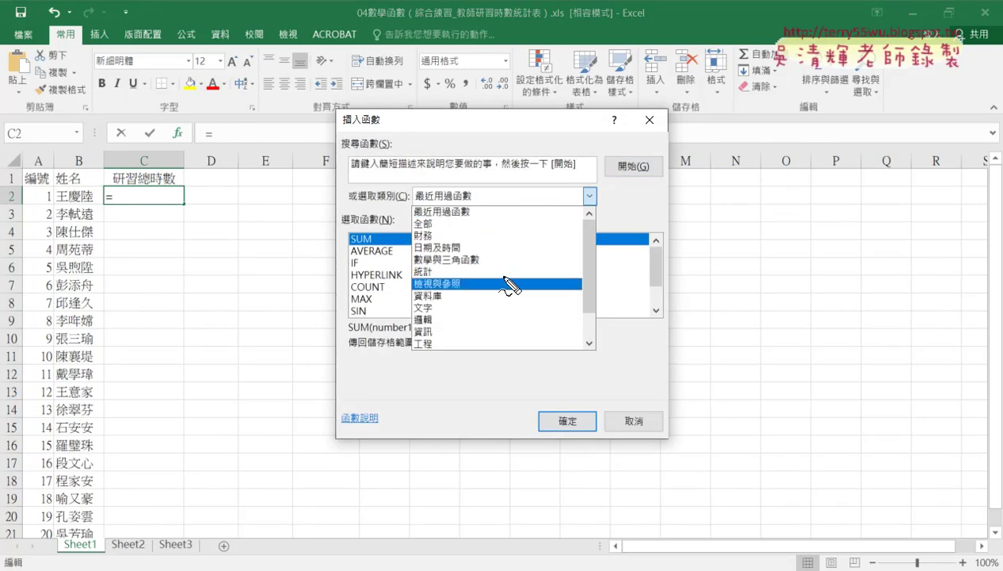
{"action": "left_click_drag", "start_coordinate": [444, 298], "coordinate": [464, 296]}
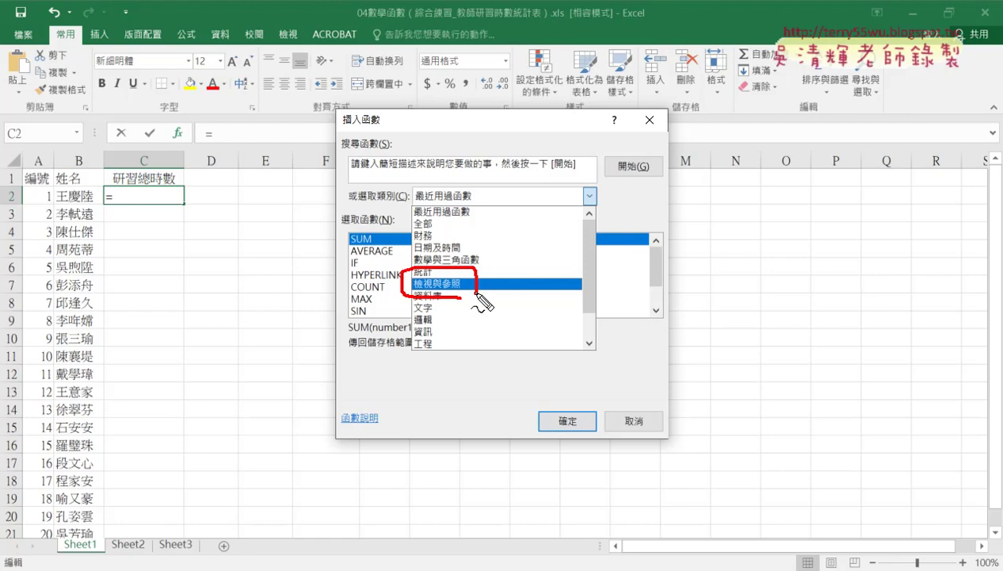
{"action": "mouse_move", "coordinate": [491, 379]}
{"action": "left_mouse_down"}
{"action": "mouse_move", "coordinate": [466, 301]}
{"action": "mouse_move", "coordinate": [485, 310]}
{"action": "left_mouse_up"}
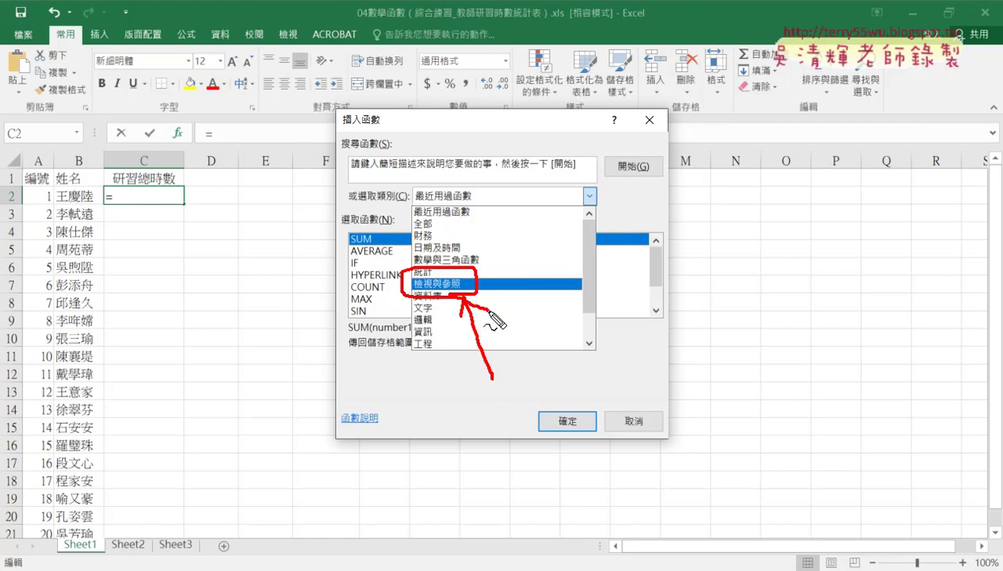
{"action": "key", "text": "Escape"}
{"action": "left_click", "coordinate": [513, 201]}
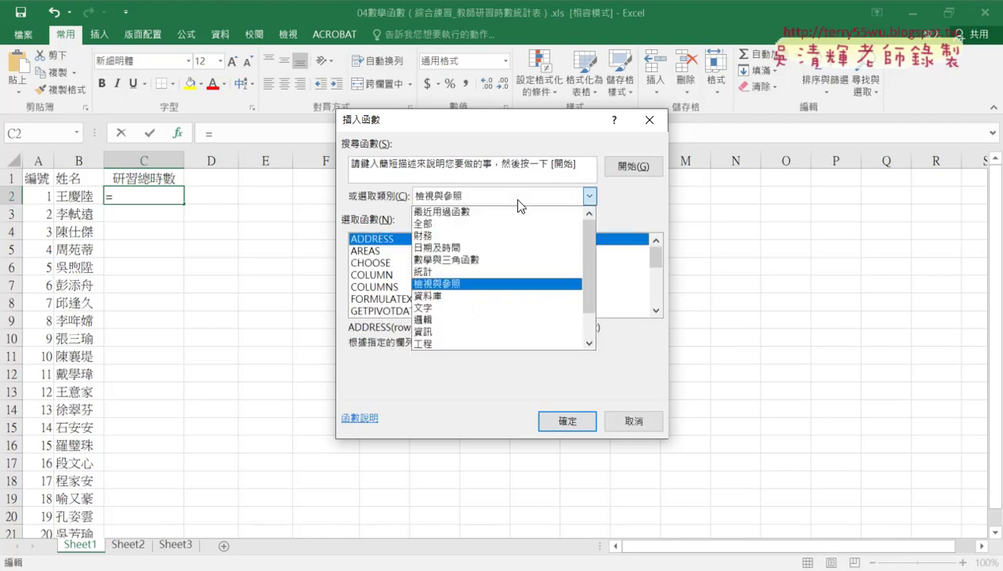
{"action": "left_click", "coordinate": [512, 284]}
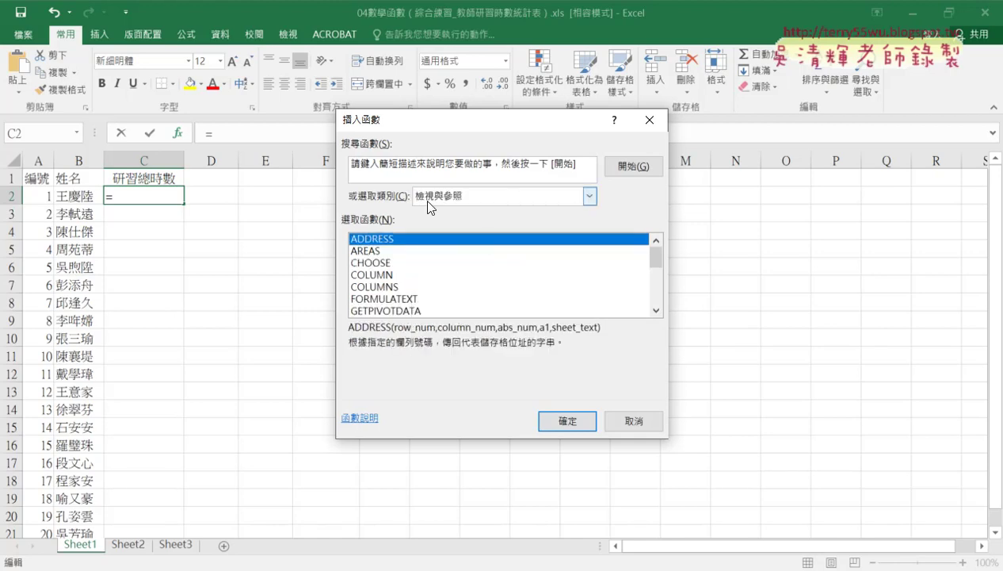
- Pick VLOOKUP, marking it, the B2 name and the Sheet2 tab in red
{"action": "left_click_drag", "start_coordinate": [656, 258], "coordinate": [656, 294]}
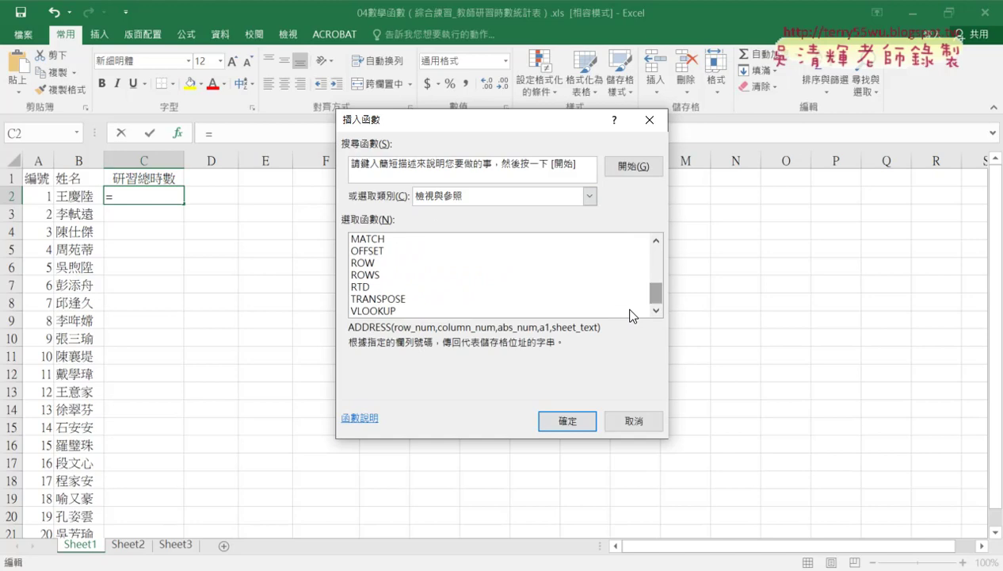
{"action": "left_click", "coordinate": [442, 312]}
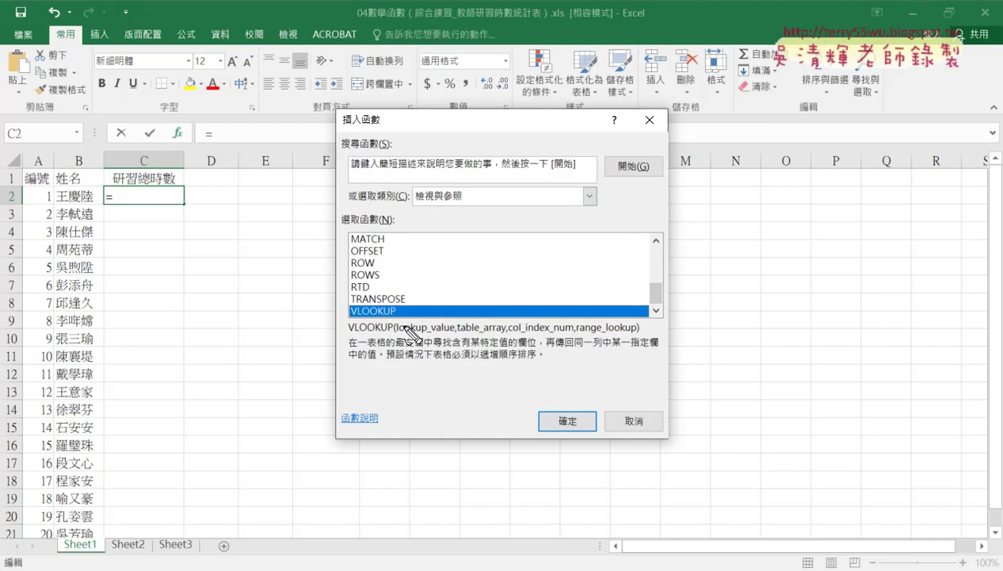
{"action": "left_click_drag", "start_coordinate": [388, 300], "coordinate": [396, 320]}
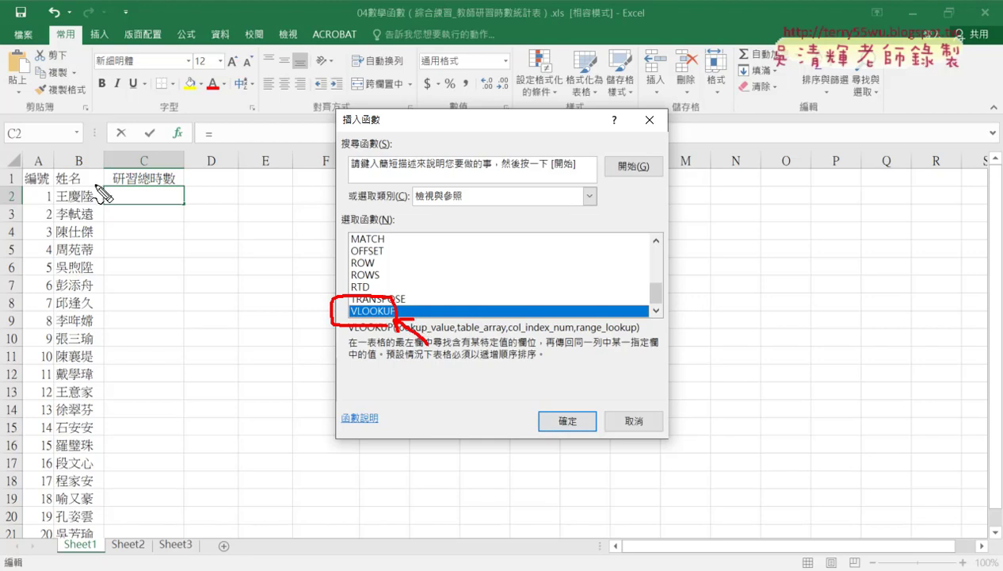
{"action": "left_click_drag", "start_coordinate": [97, 190], "coordinate": [103, 208]}
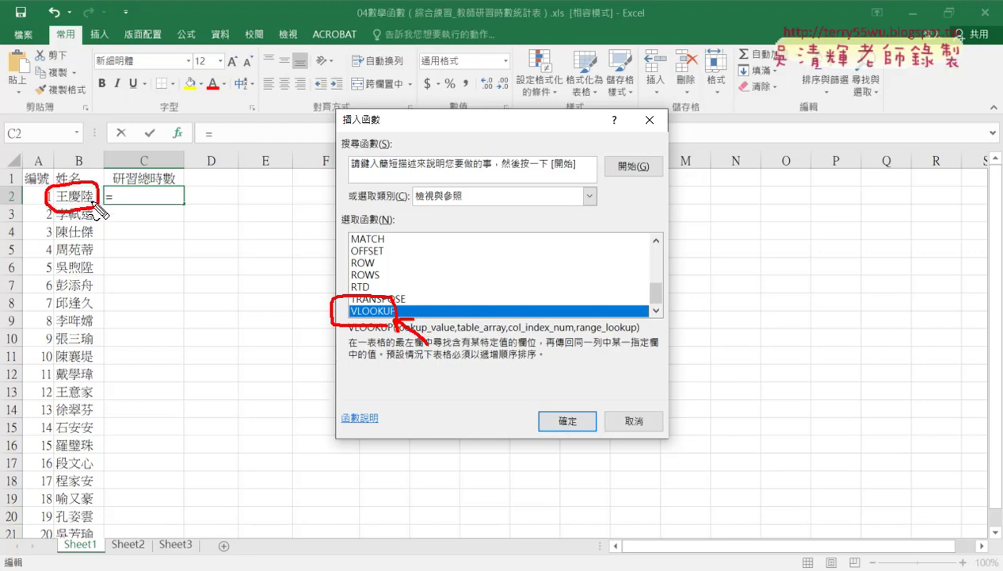
{"action": "mouse_move", "coordinate": [146, 554]}
{"action": "left_mouse_down"}
{"action": "mouse_move", "coordinate": [119, 541]}
{"action": "mouse_move", "coordinate": [154, 547]}
{"action": "left_mouse_up"}
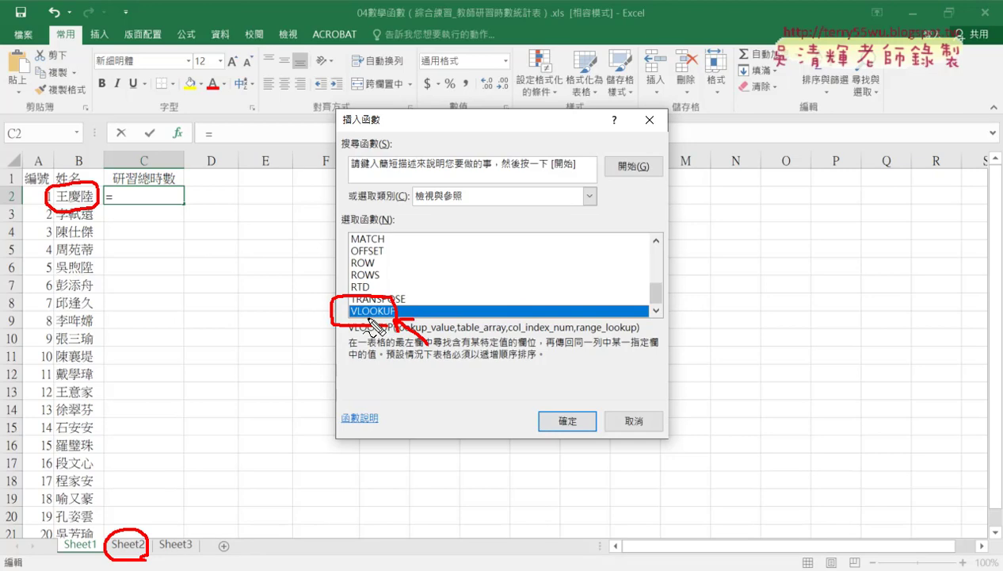
{"action": "key", "text": "Escape"}
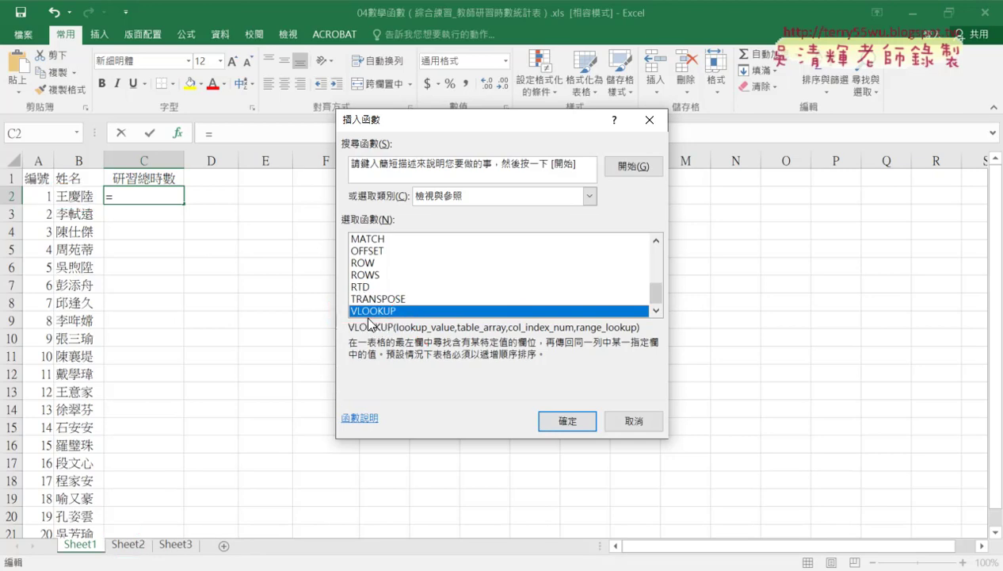
- Open VLOOKUP's arguments, move the form aside, and set Lookup_value to B2
{"action": "left_click", "coordinate": [567, 421]}
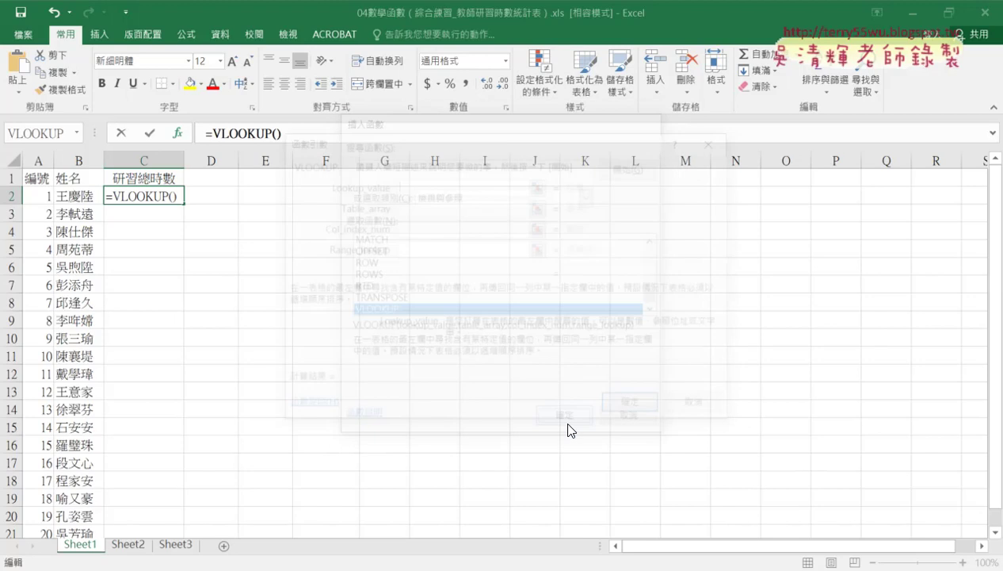
{"action": "left_click_drag", "start_coordinate": [447, 145], "coordinate": [534, 128]}
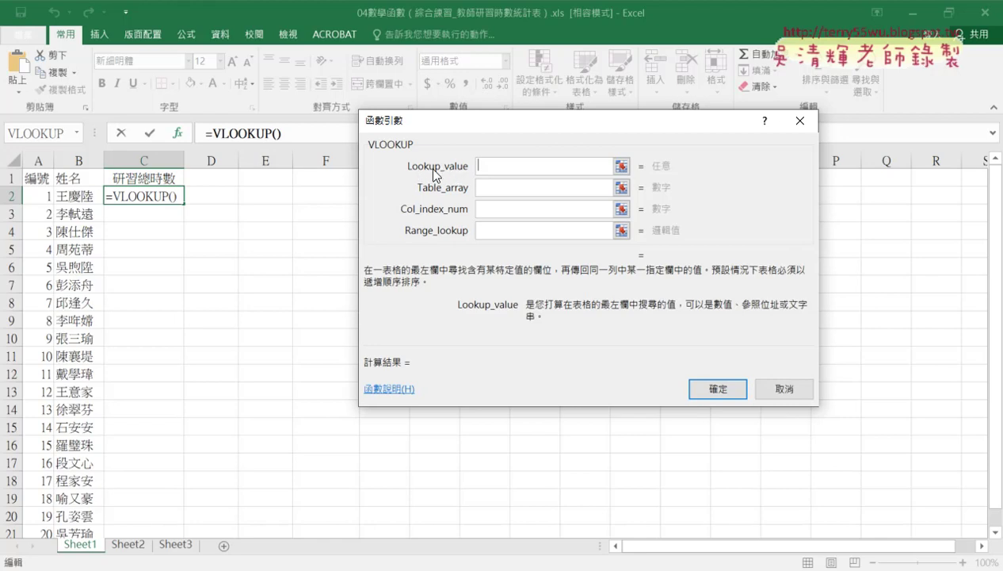
{"action": "left_click", "coordinate": [76, 197]}
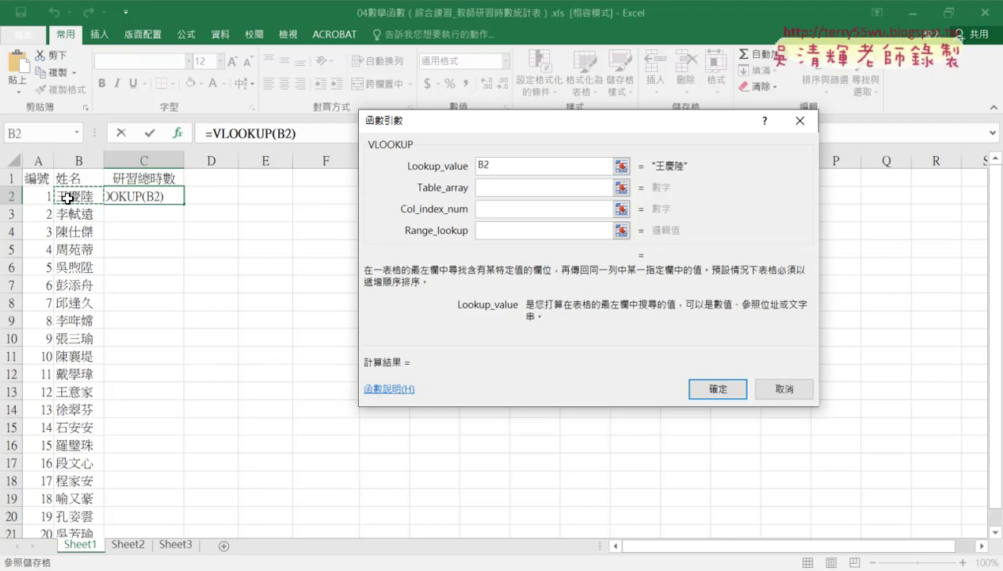
{"action": "left_click", "coordinate": [548, 188]}
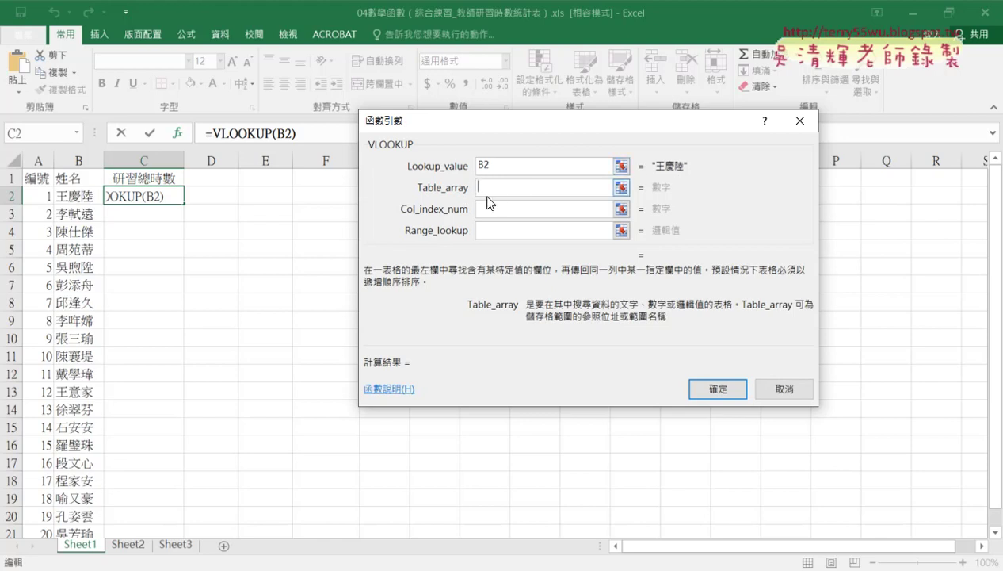
- On Sheet2, annotate the table's columns and the B2 lookup value in red
{"action": "left_click", "coordinate": [124, 546]}
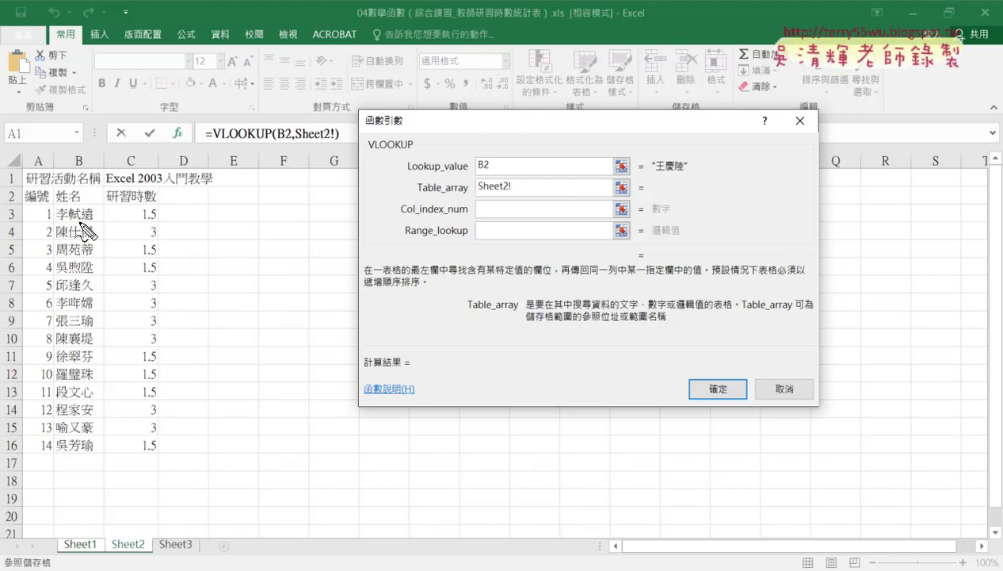
{"action": "left_click_drag", "start_coordinate": [51, 206], "coordinate": [47, 458]}
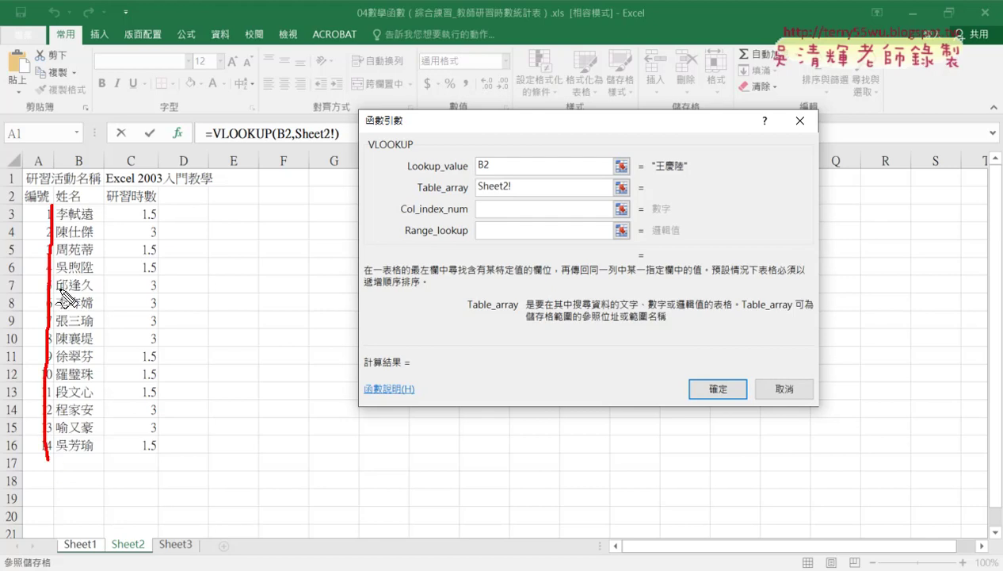
{"action": "mouse_move", "coordinate": [56, 203]}
{"action": "left_mouse_down"}
{"action": "mouse_move", "coordinate": [161, 206]}
{"action": "mouse_move", "coordinate": [161, 455]}
{"action": "mouse_move", "coordinate": [54, 451]}
{"action": "left_mouse_up"}
{"action": "left_click_drag", "start_coordinate": [74, 102], "coordinate": [73, 141]}
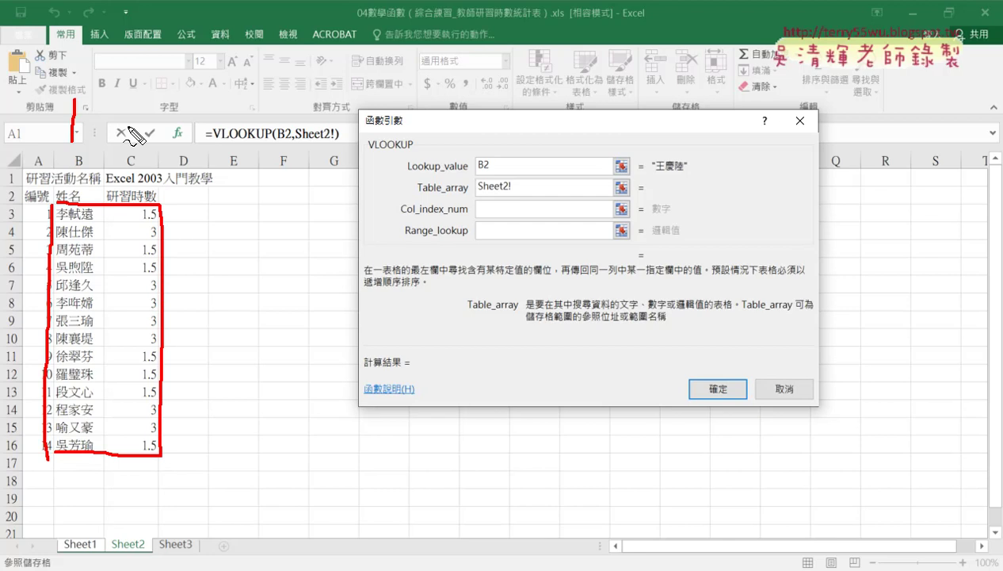
{"action": "left_click_drag", "start_coordinate": [135, 113], "coordinate": [156, 128]}
{"action": "mouse_move", "coordinate": [162, 290]}
{"action": "left_mouse_down"}
{"action": "mouse_move", "coordinate": [400, 185]}
{"action": "mouse_move", "coordinate": [379, 204]}
{"action": "left_mouse_up"}
{"action": "left_click_drag", "start_coordinate": [478, 171], "coordinate": [490, 169]}
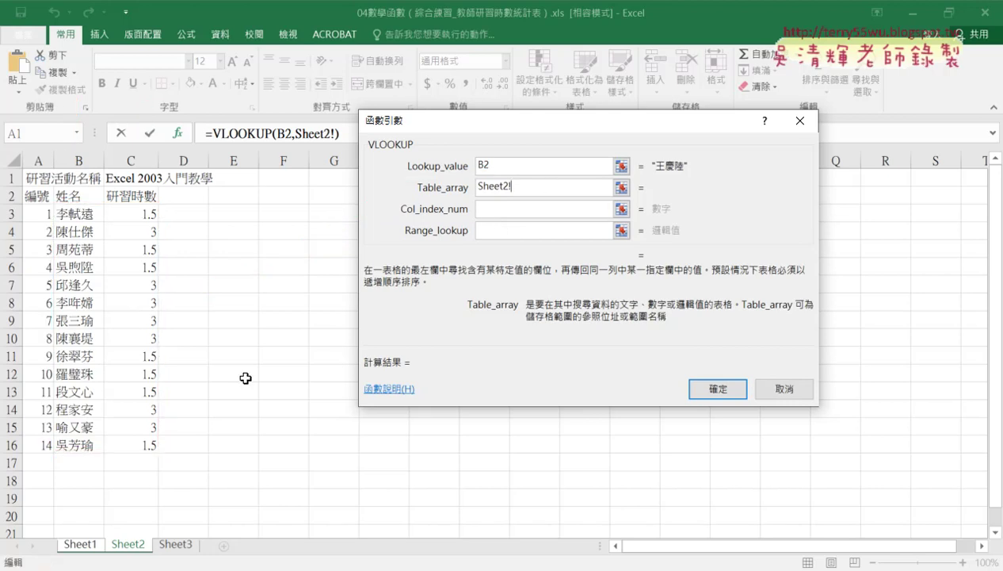
- Set Table_array to Sheet2 B3:C16, annotating the name column and column numbers 1 and 2
{"action": "left_click_drag", "start_coordinate": [68, 214], "coordinate": [140, 436]}
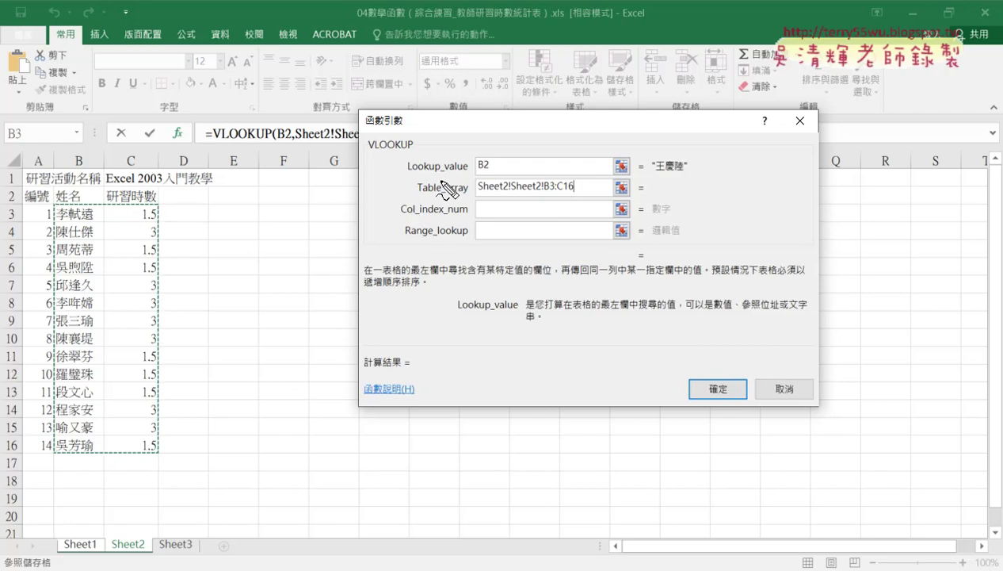
{"action": "left_click_drag", "start_coordinate": [418, 195], "coordinate": [461, 194]}
{"action": "left_click_drag", "start_coordinate": [56, 207], "coordinate": [51, 459]}
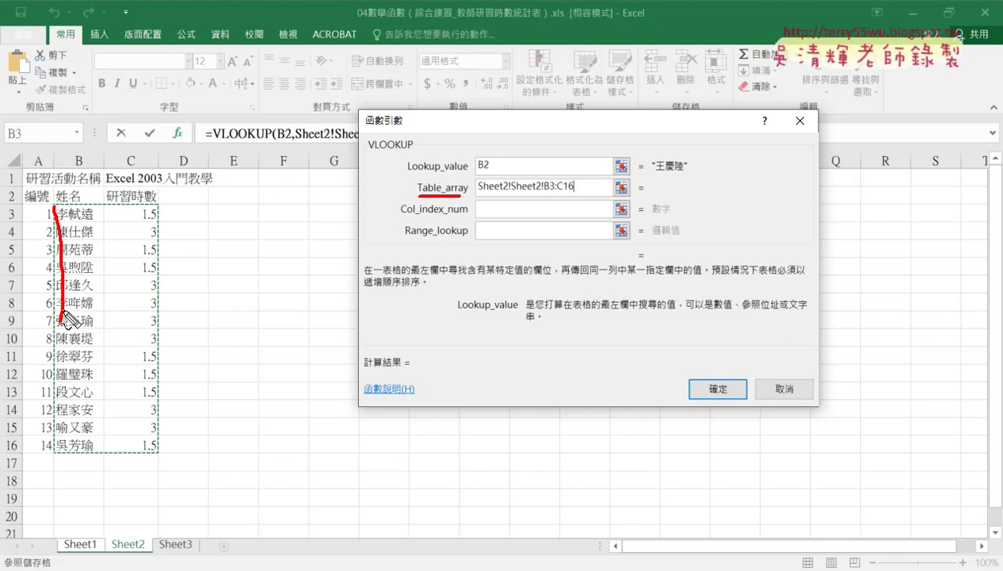
{"action": "mouse_move", "coordinate": [60, 205]}
{"action": "left_mouse_down"}
{"action": "mouse_move", "coordinate": [152, 208]}
{"action": "mouse_move", "coordinate": [49, 456]}
{"action": "left_mouse_up"}
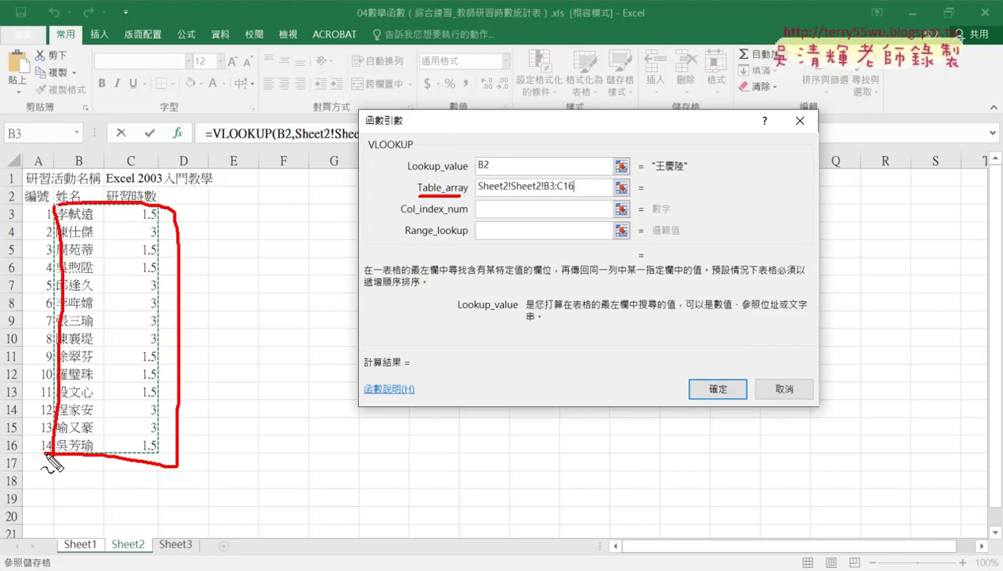
{"action": "left_click_drag", "start_coordinate": [104, 208], "coordinate": [96, 457]}
{"action": "left_click_drag", "start_coordinate": [69, 143], "coordinate": [67, 198]}
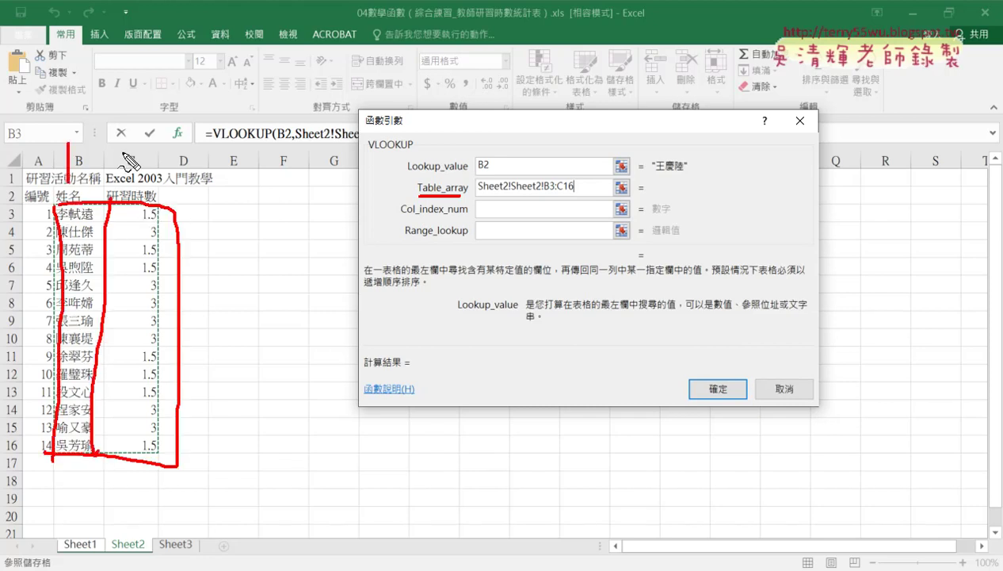
{"action": "left_click_drag", "start_coordinate": [136, 145], "coordinate": [170, 165]}
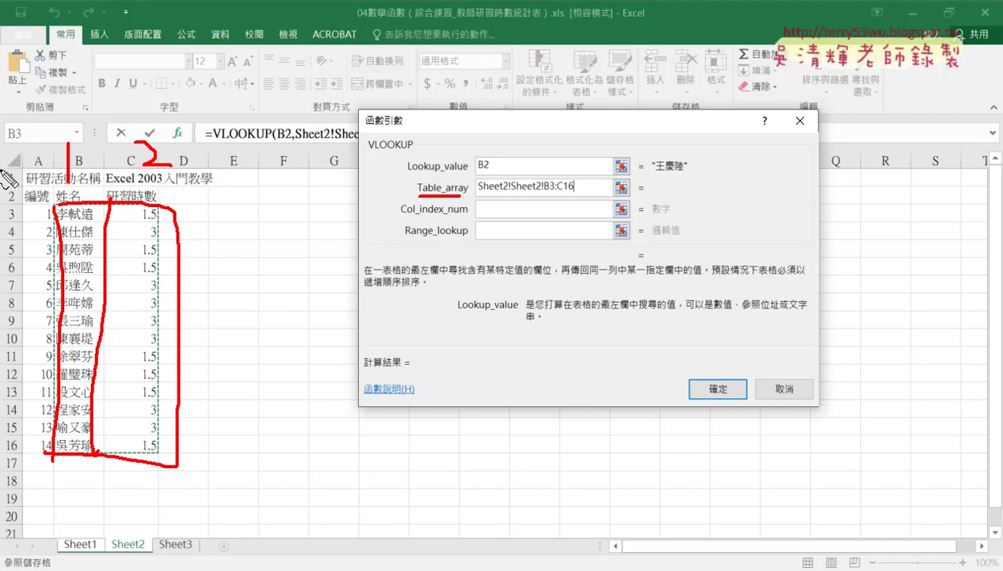
{"action": "left_click_drag", "start_coordinate": [395, 212], "coordinate": [413, 210]}
{"action": "mouse_move", "coordinate": [173, 155]}
{"action": "left_mouse_down"}
{"action": "mouse_move", "coordinate": [384, 209]}
{"action": "mouse_move", "coordinate": [358, 222]}
{"action": "left_mouse_up"}
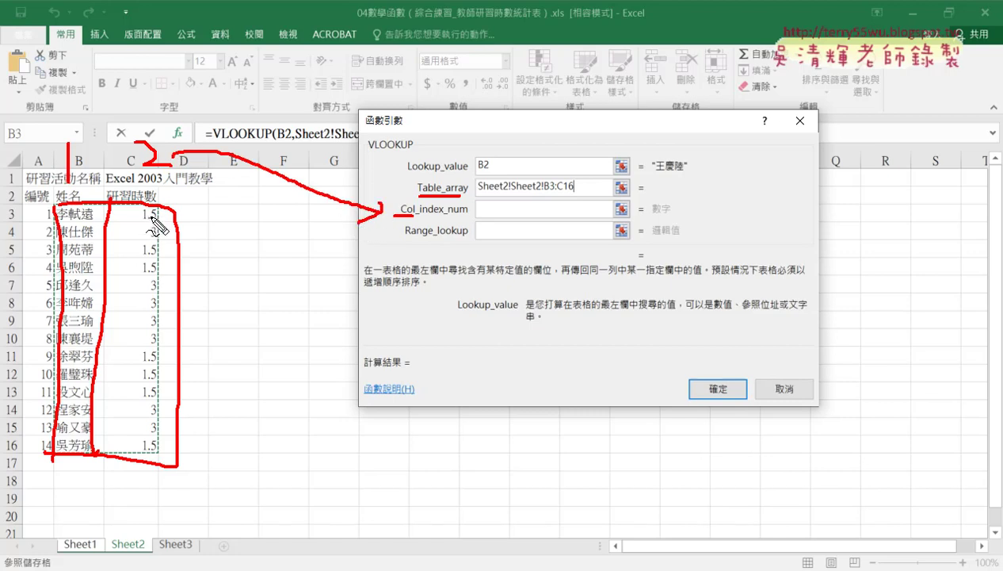
{"action": "key", "text": "Escape"}
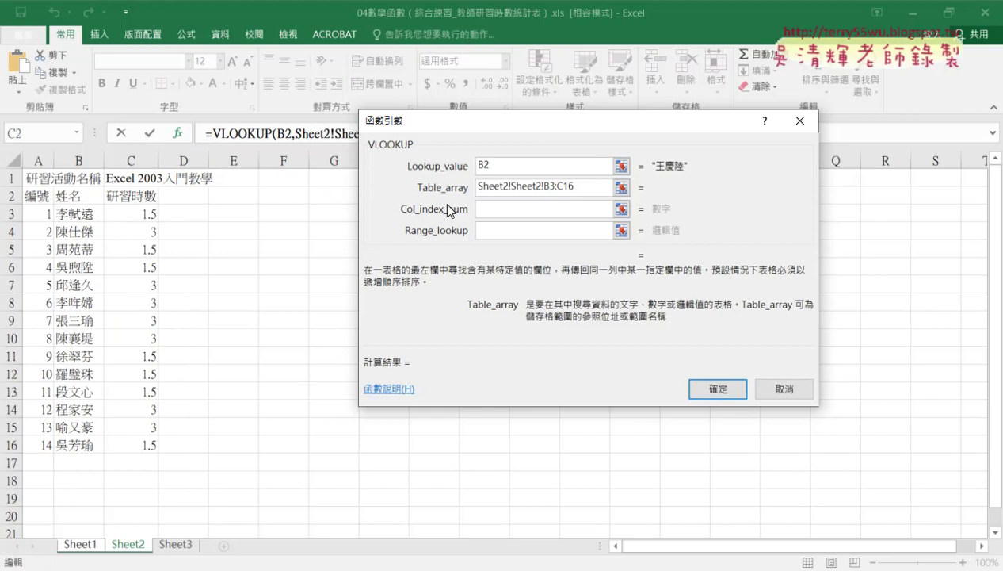
- Enter Col_index_num 2, remove the duplicate Sheet2! prefix, set Range_lookup 0, and confirm
{"action": "left_click", "coordinate": [493, 210]}
{"action": "type", "text": "2"}
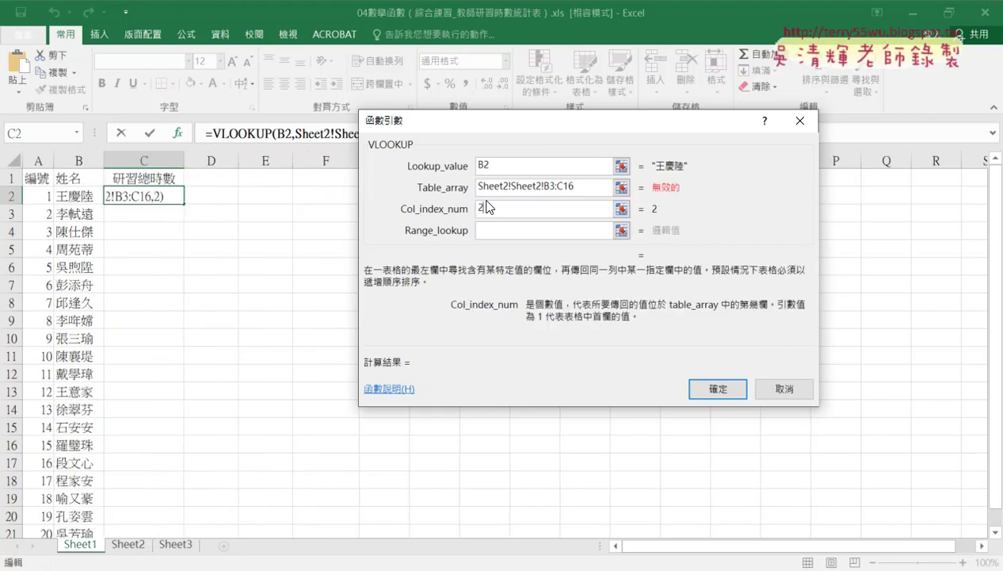
{"action": "left_click", "coordinate": [446, 182]}
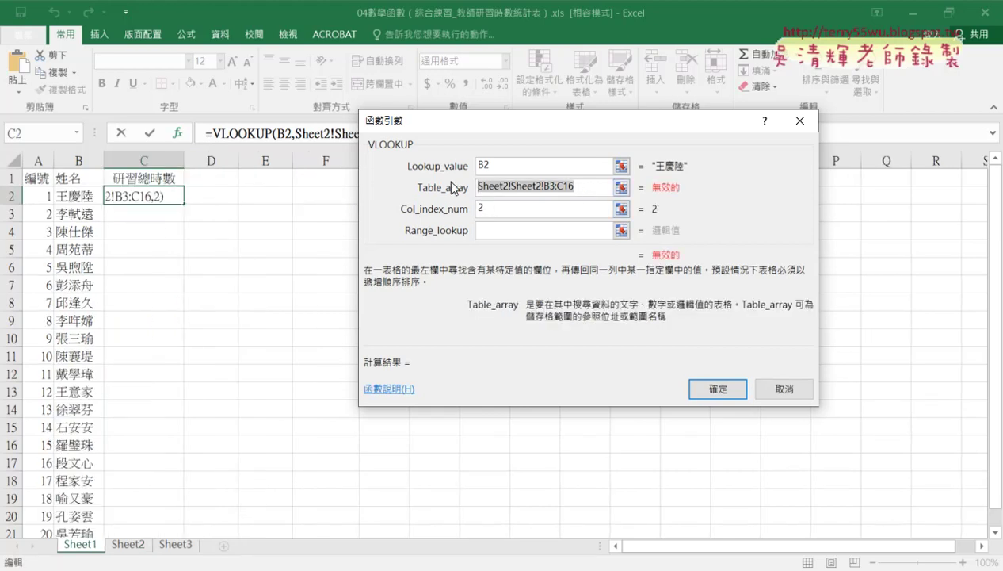
{"action": "left_click", "coordinate": [517, 188]}
{"action": "left_click_drag", "start_coordinate": [512, 187], "coordinate": [474, 187]}
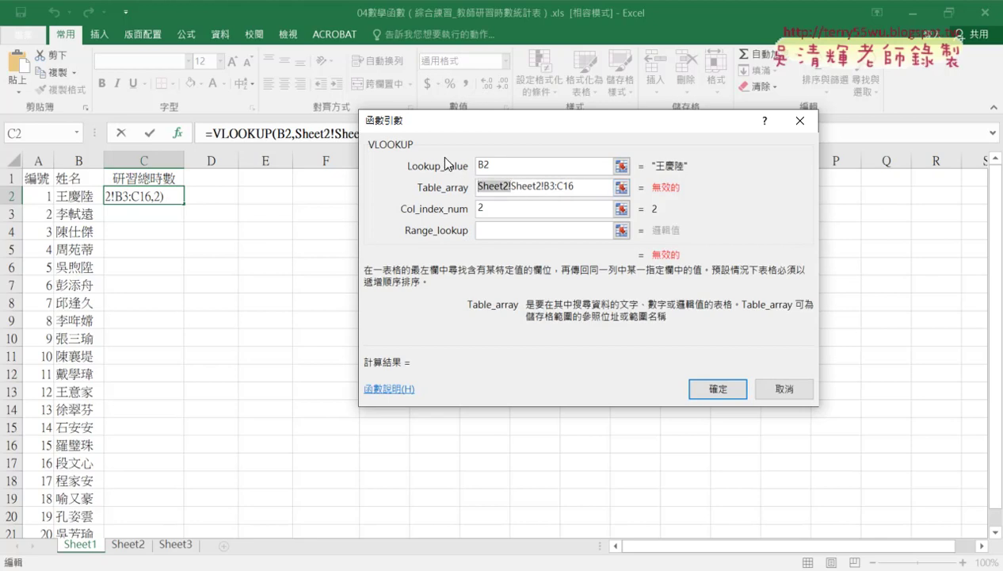
{"action": "key", "text": "BackSpace"}
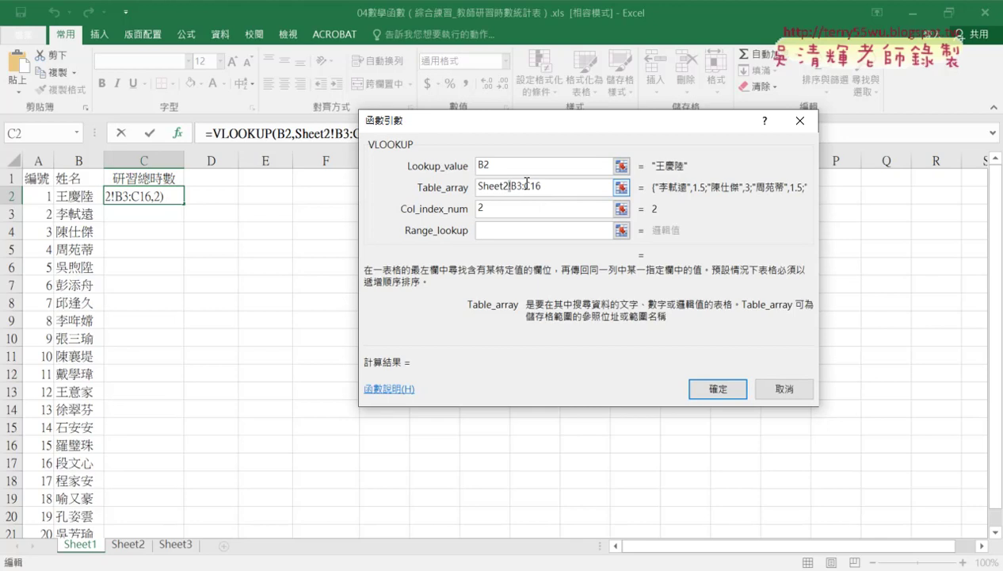
{"action": "left_click", "coordinate": [507, 230]}
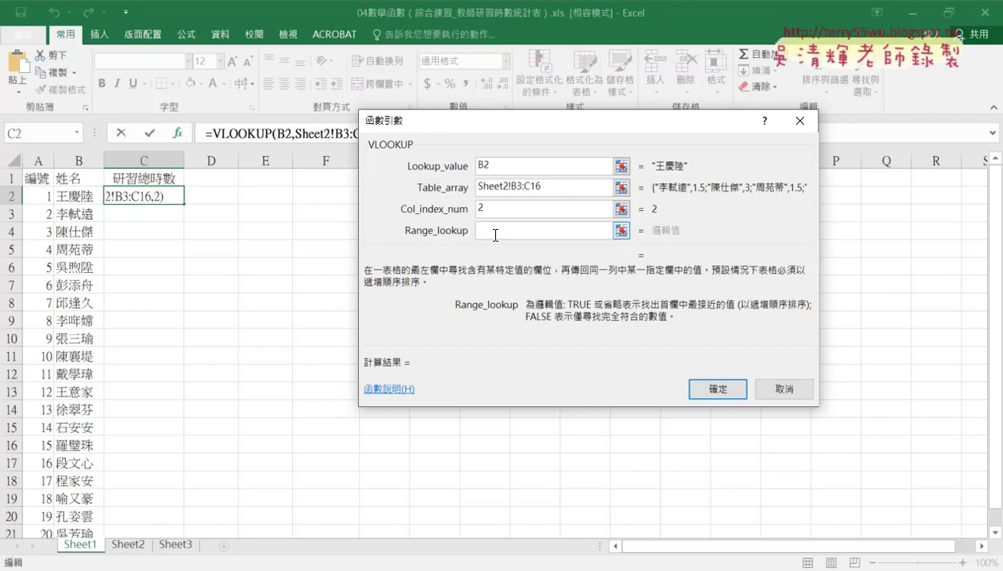
{"action": "type", "text": "0"}
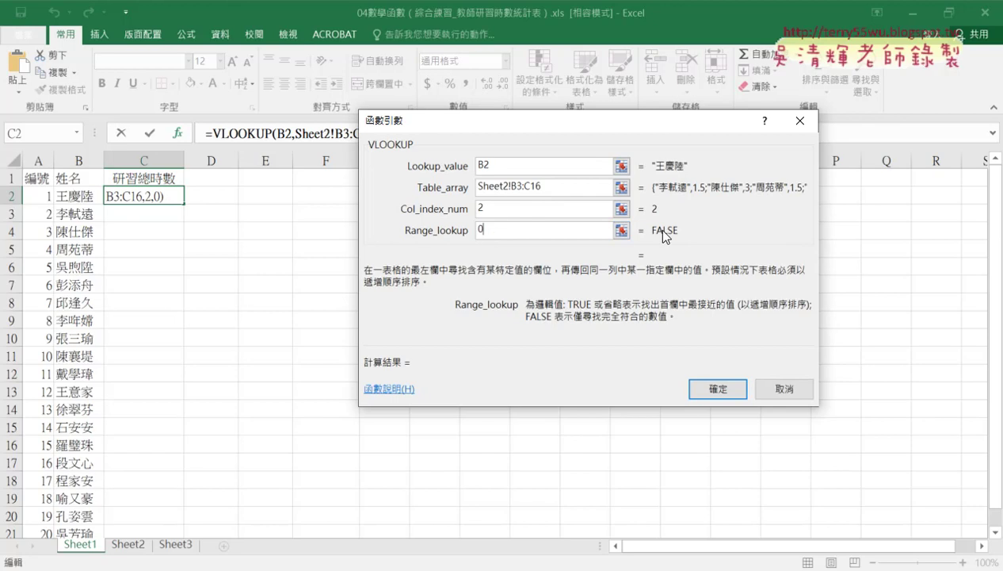
{"action": "left_click", "coordinate": [722, 390]}
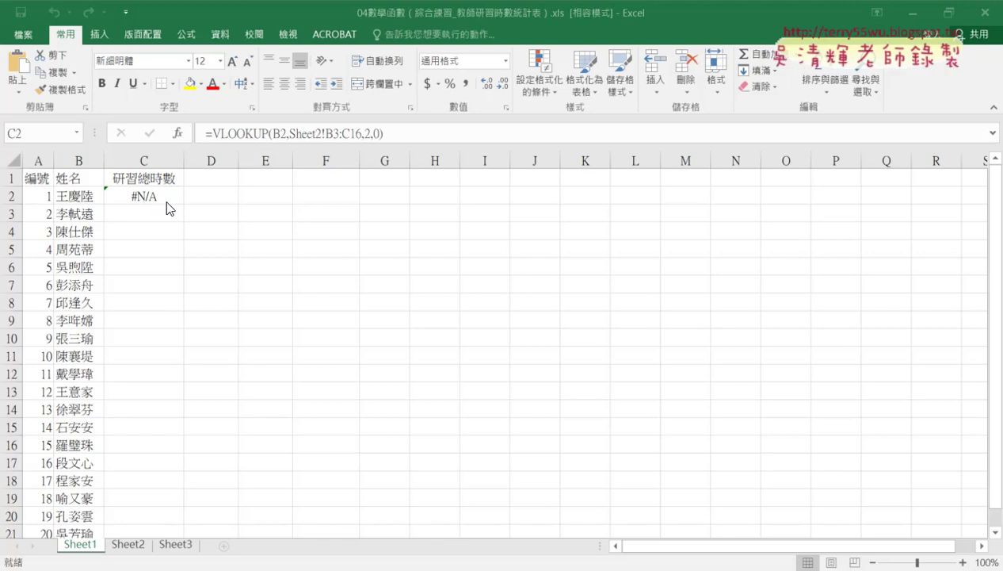
- Change C2's table range to the row-locked Sheet2!B$3:C$16
{"action": "left_click", "coordinate": [236, 133]}
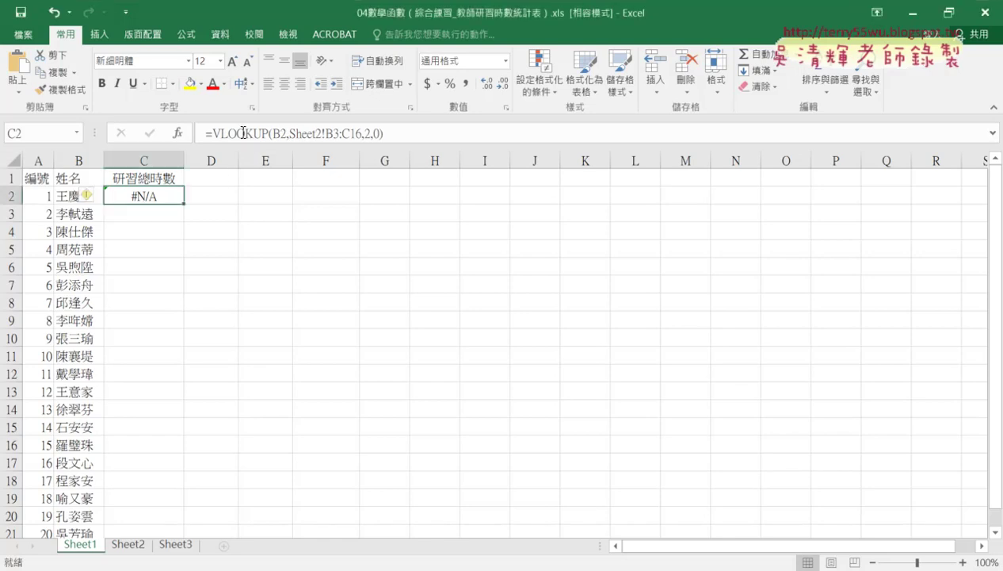
{"action": "left_click", "coordinate": [177, 133]}
{"action": "left_click", "coordinate": [544, 192]}
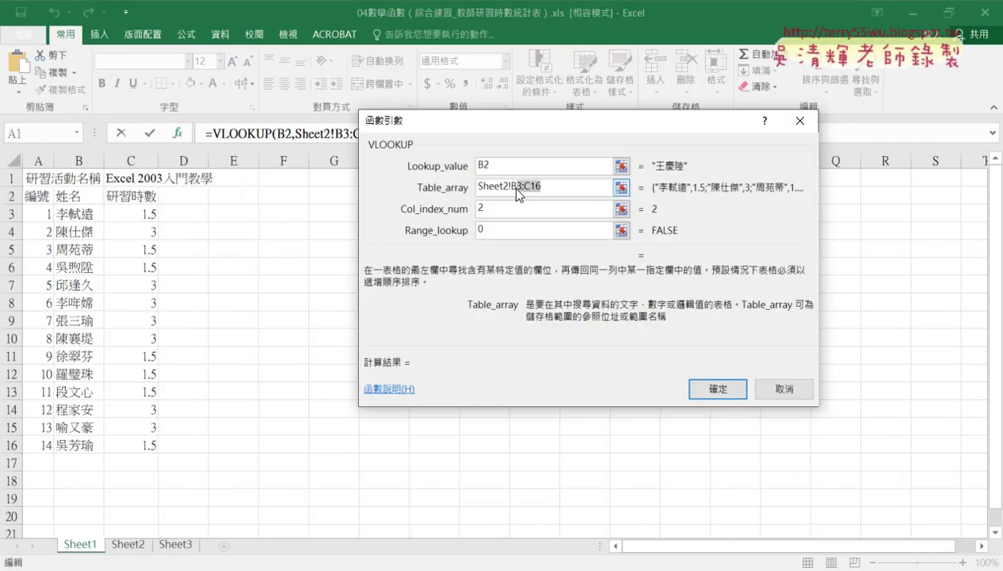
{"action": "left_click", "coordinate": [513, 187]}
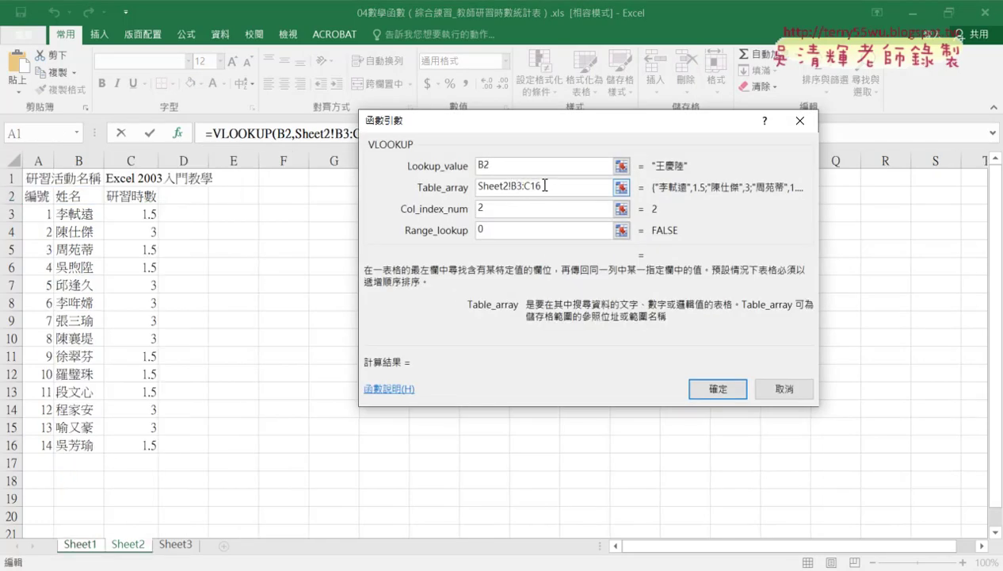
{"action": "type", "text": "$3:C"}
{"action": "type", "text": "$"}
{"action": "left_click", "coordinate": [736, 391]}
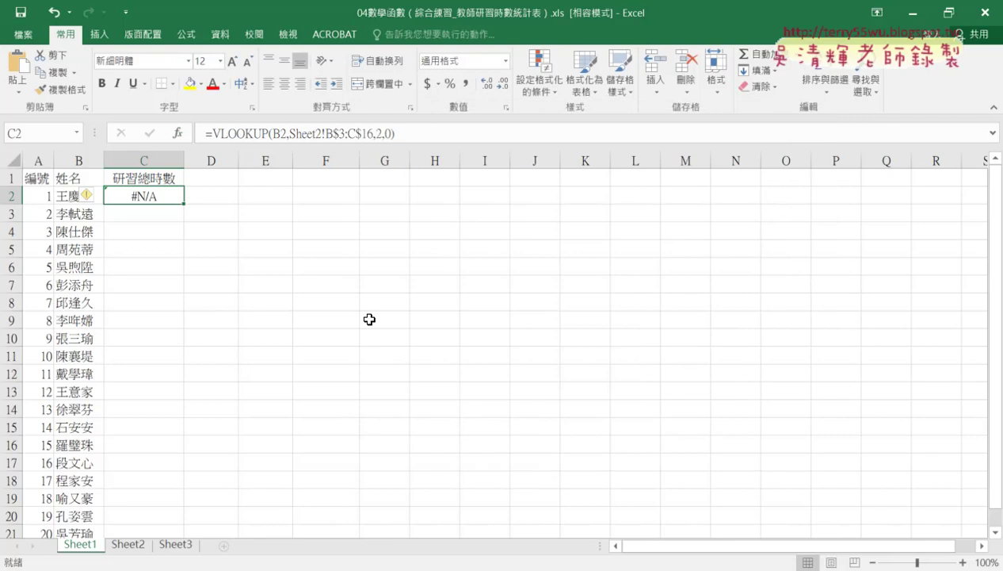
- Fill C2's VLOOKUP formula down through C21
{"action": "mouse_move", "coordinate": [185, 204]}
{"action": "left_mouse_down"}
{"action": "mouse_move", "coordinate": [194, 562]}
{"action": "mouse_move", "coordinate": [195, 502]}
{"action": "left_mouse_up"}
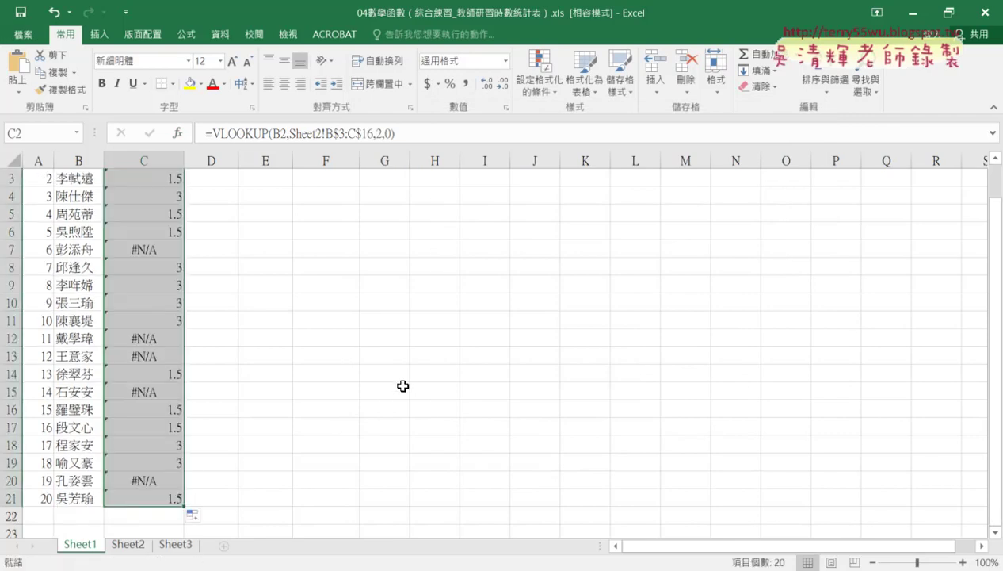
{"action": "scroll", "coordinate": [402, 386], "scroll_direction": "up", "scroll_amount": 1}
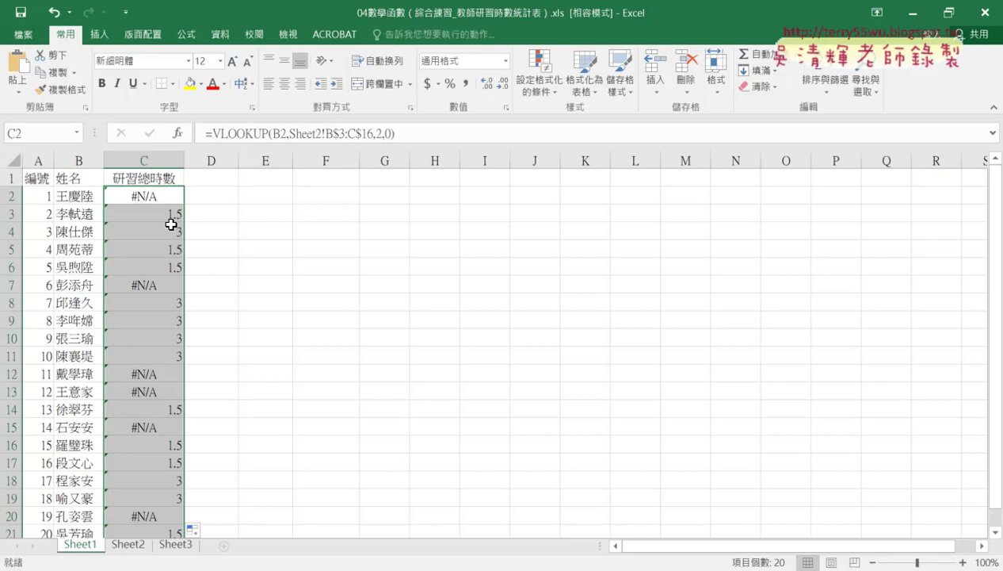
- Cut C2's VLOOKUP formula text out of the formula bar, leaving only the equals sign
{"action": "left_click", "coordinate": [160, 195]}
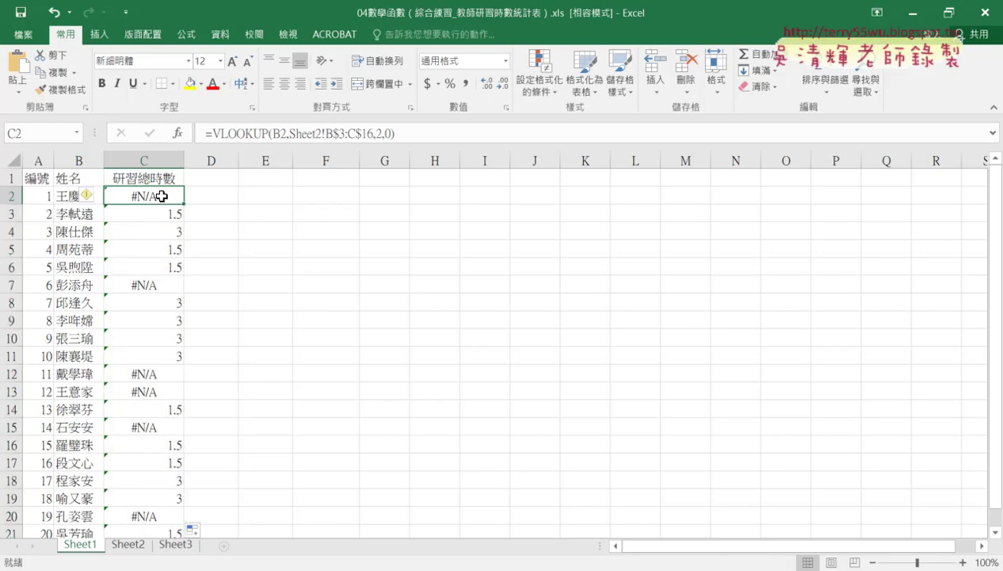
{"action": "left_click_drag", "start_coordinate": [207, 133], "coordinate": [394, 133]}
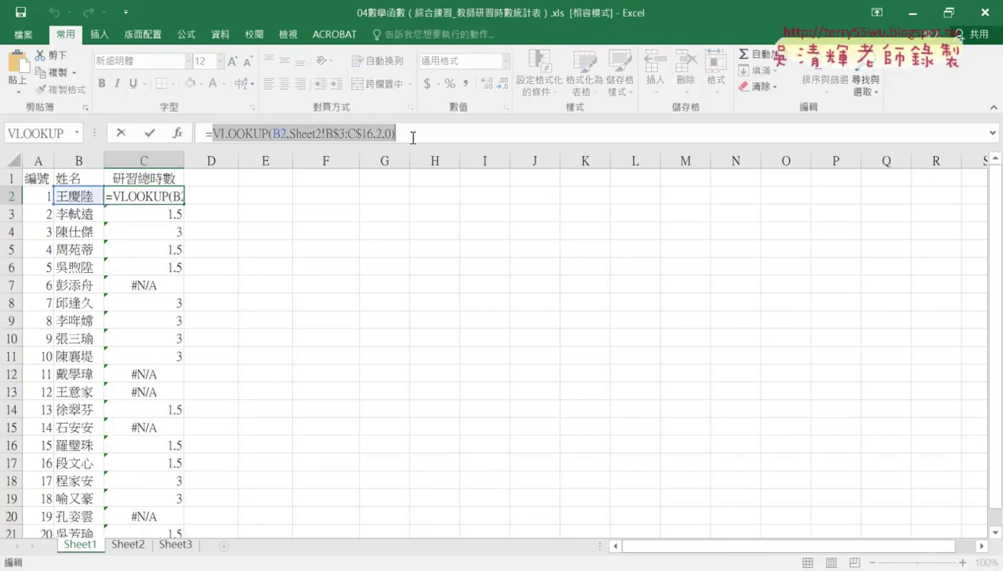
{"action": "right_click", "coordinate": [379, 136]}
{"action": "left_click", "coordinate": [400, 143]}
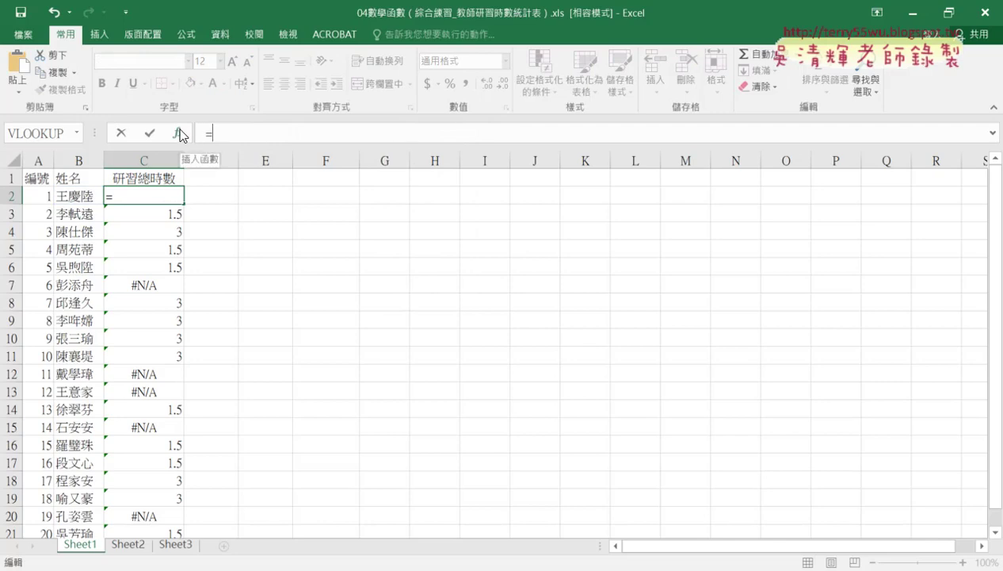
- Insert the IFERROR function from the 邏輯 category into C2
{"action": "left_click", "coordinate": [180, 132]}
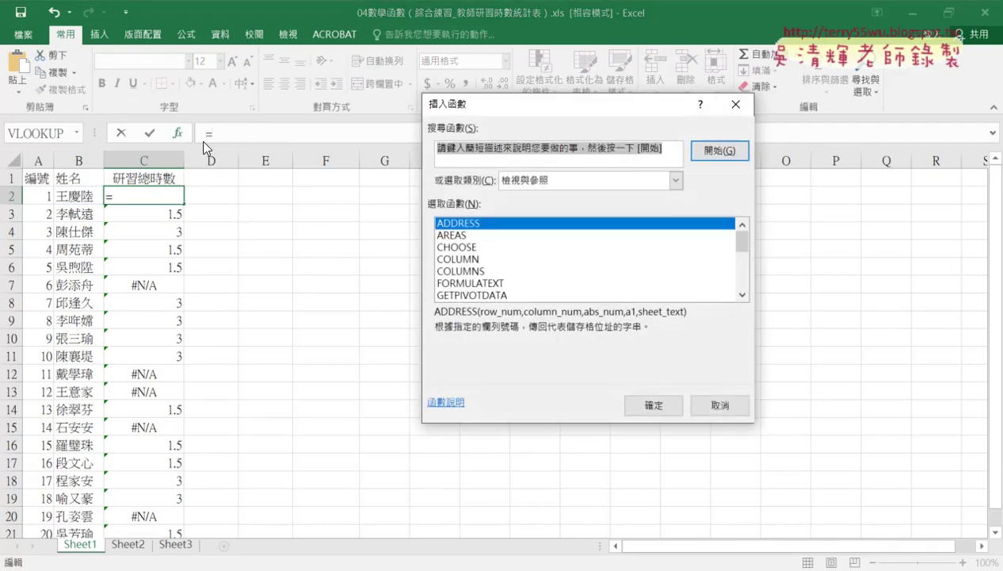
{"action": "left_click", "coordinate": [530, 181]}
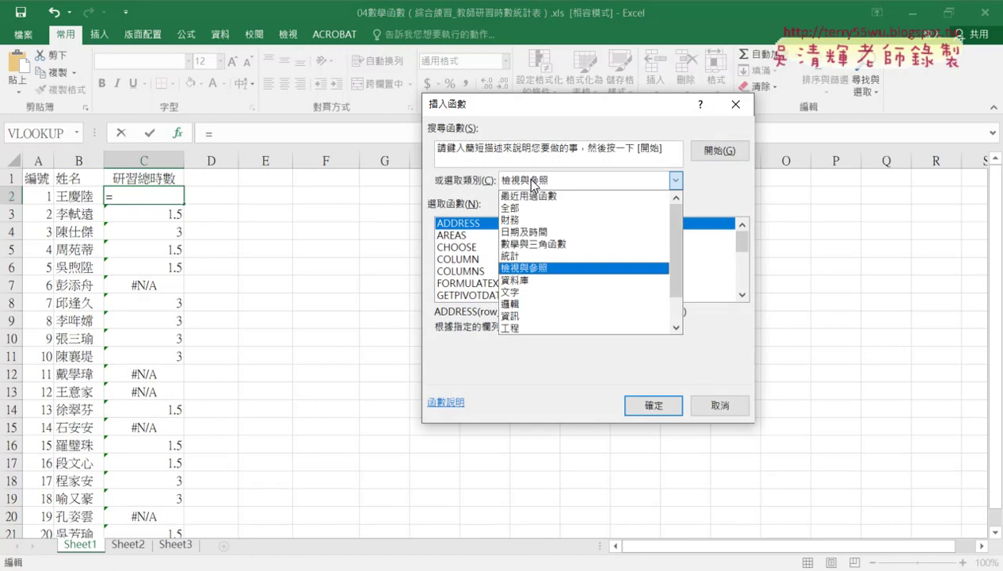
{"action": "left_click", "coordinate": [537, 308]}
{"action": "left_click", "coordinate": [458, 261]}
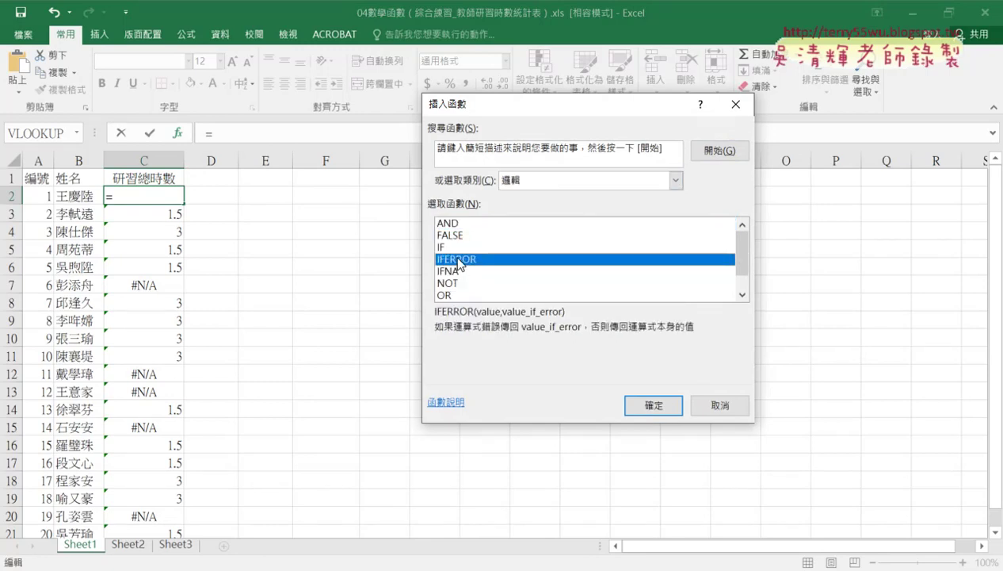
{"action": "left_click", "coordinate": [647, 404]}
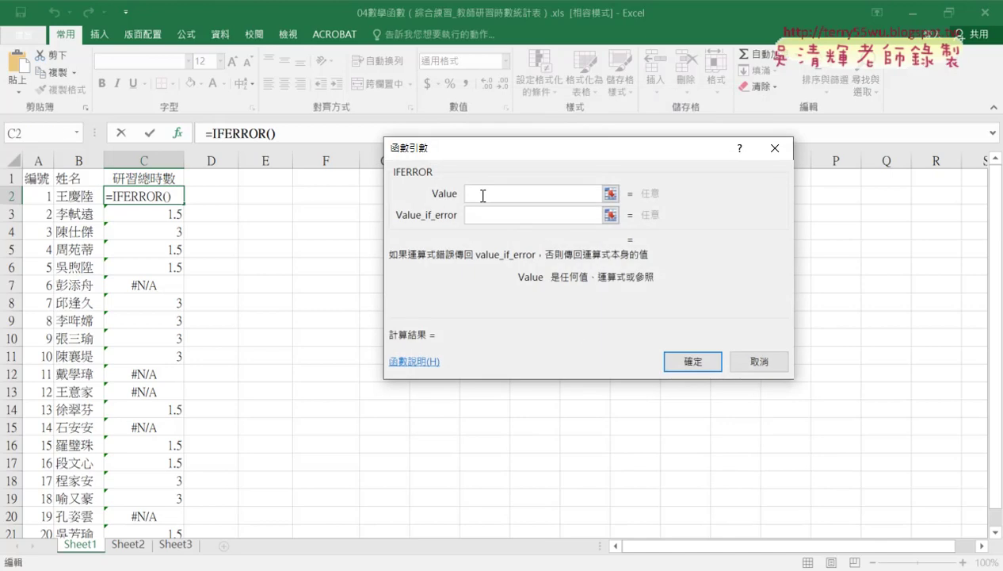
- Paste the VLOOKUP as Value, set Value_if_error to "", and fill C2 down to C21
{"action": "right_click", "coordinate": [475, 193]}
{"action": "left_click", "coordinate": [525, 242]}
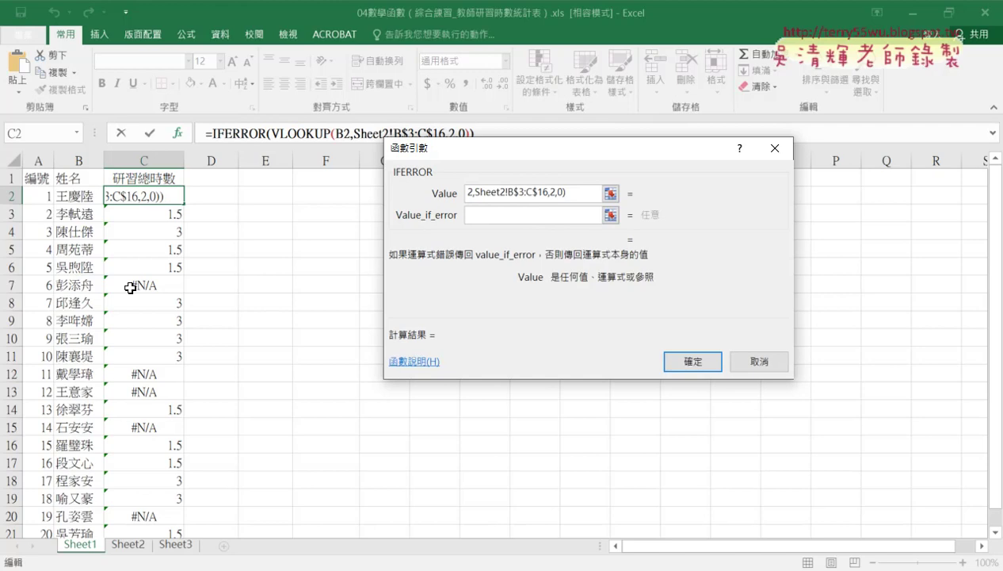
{"action": "left_click", "coordinate": [479, 222]}
{"action": "left_click", "coordinate": [479, 216]}
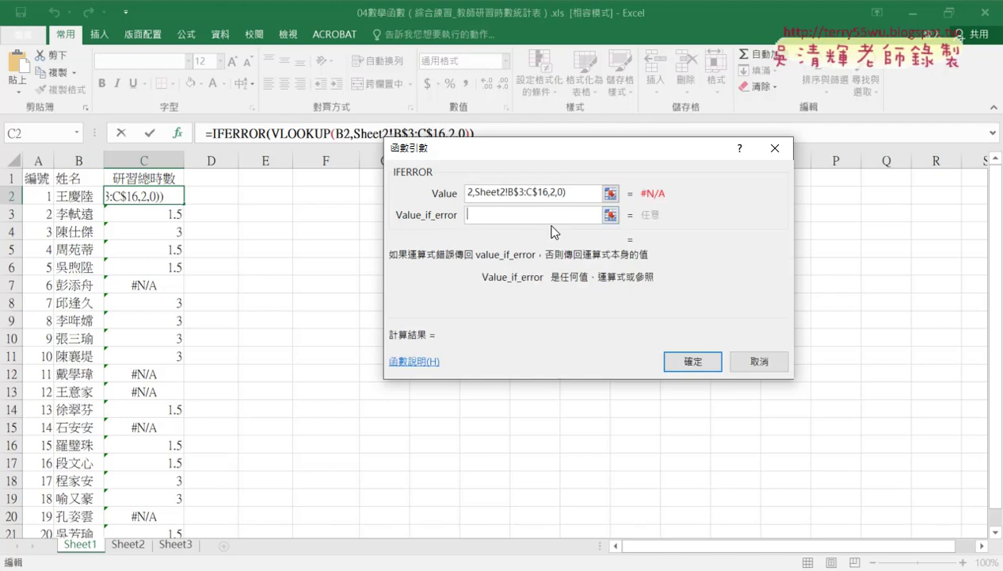
{"action": "type", "text": "\""}
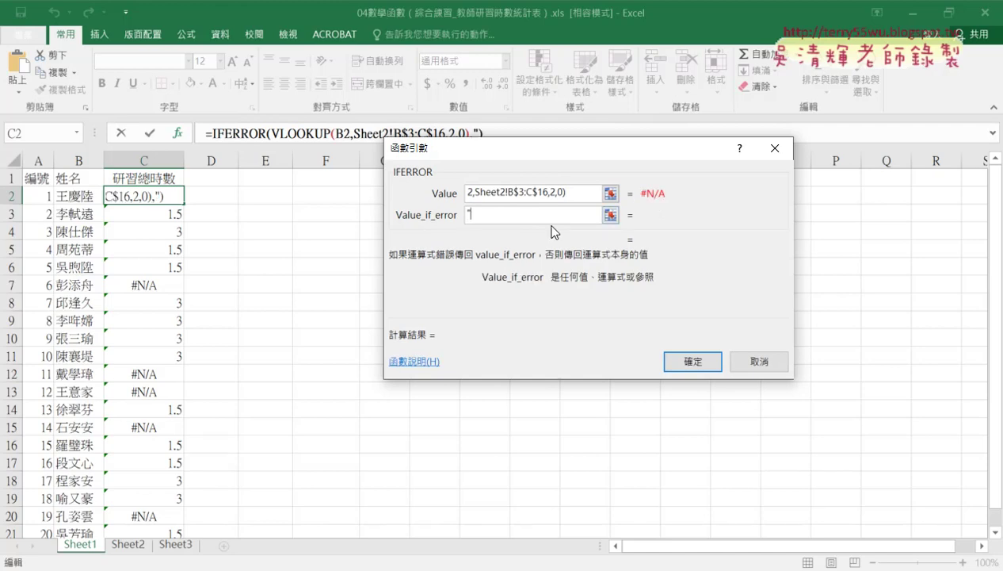
{"action": "type", "text": "\""}
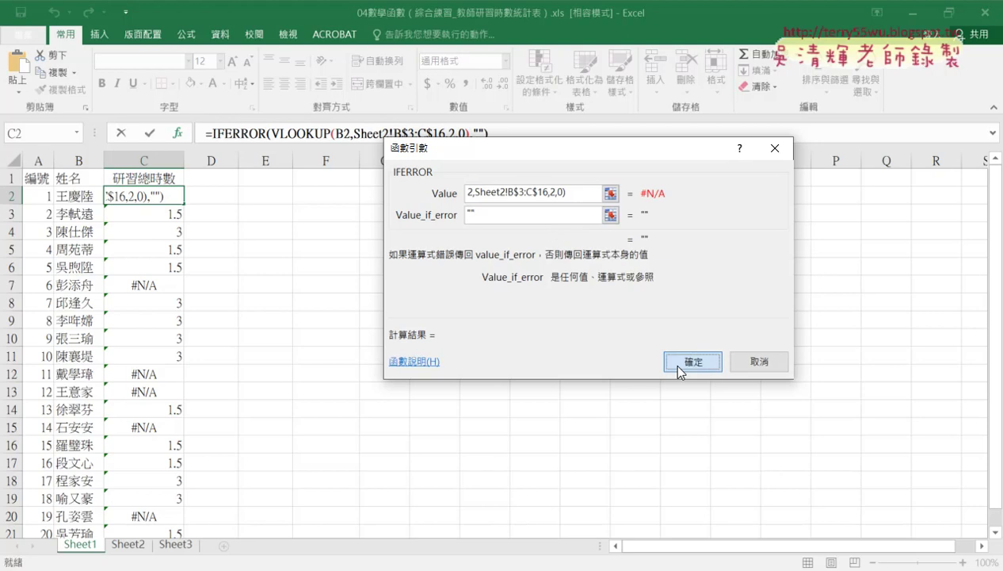
{"action": "left_click", "coordinate": [677, 366]}
{"action": "mouse_move", "coordinate": [186, 203]}
{"action": "left_mouse_down"}
{"action": "mouse_move", "coordinate": [184, 527]}
{"action": "mouse_move", "coordinate": [183, 501]}
{"action": "left_mouse_up"}
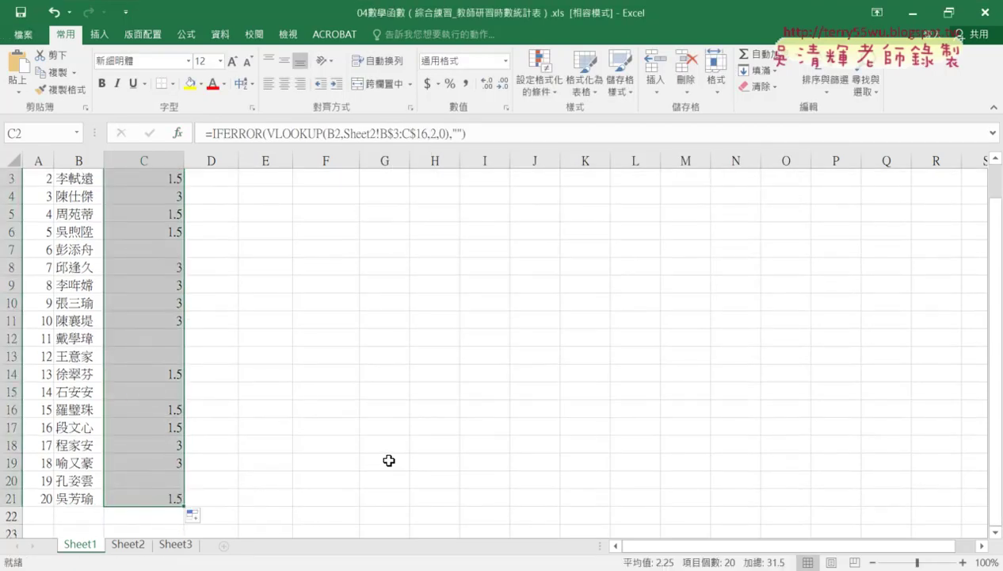
{"action": "scroll", "coordinate": [376, 428], "scroll_direction": "up", "scroll_amount": 1}
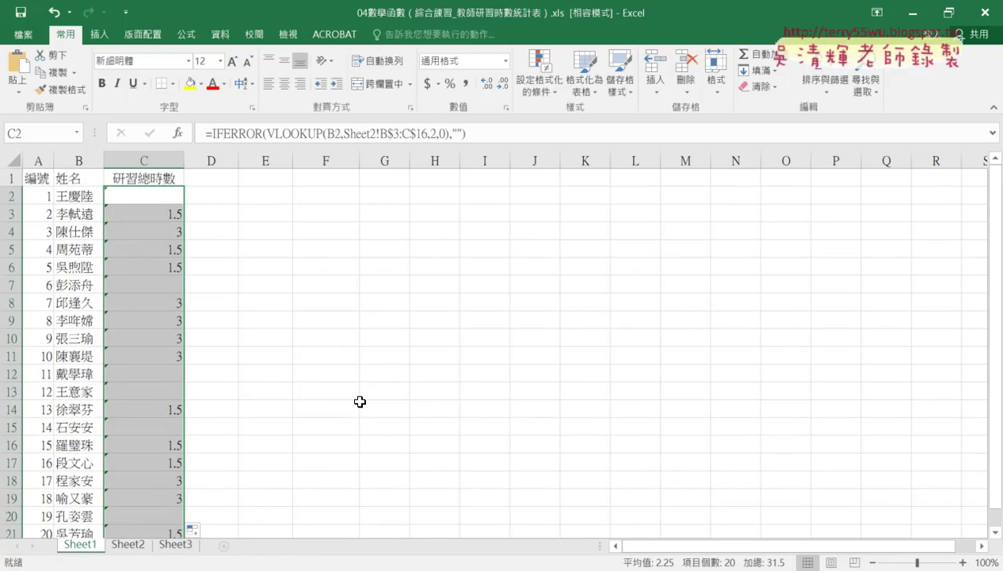
- Change C2's IFERROR fallback to 0 and copy the formula down to C21
{"action": "left_click", "coordinate": [252, 133]}
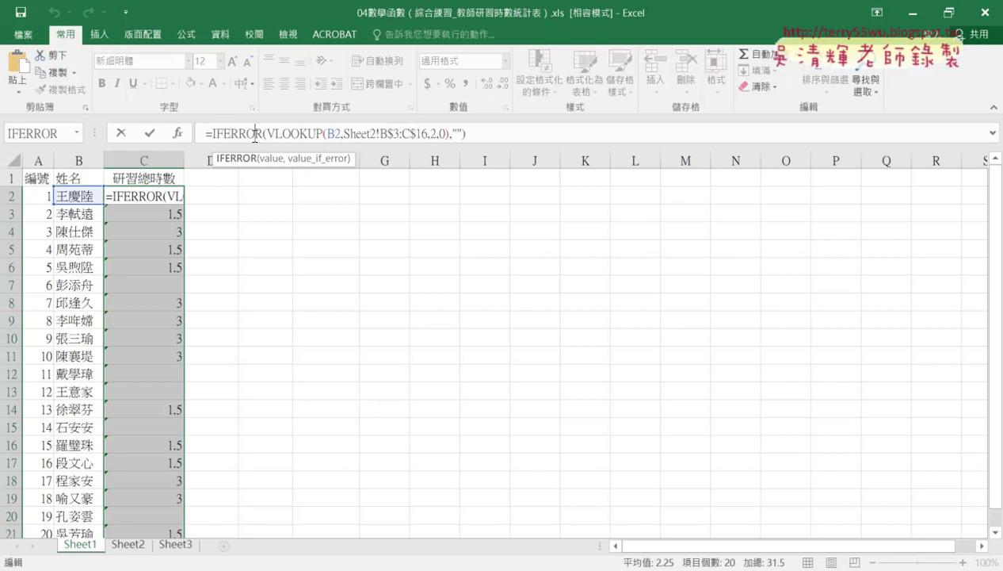
{"action": "left_click", "coordinate": [180, 135]}
{"action": "left_click", "coordinate": [547, 215]}
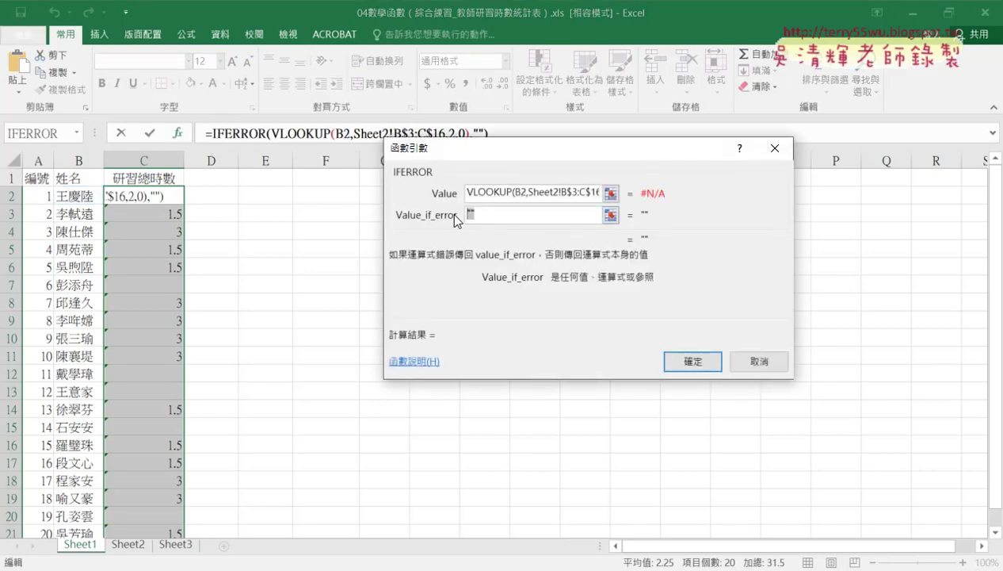
{"action": "type", "text": "0"}
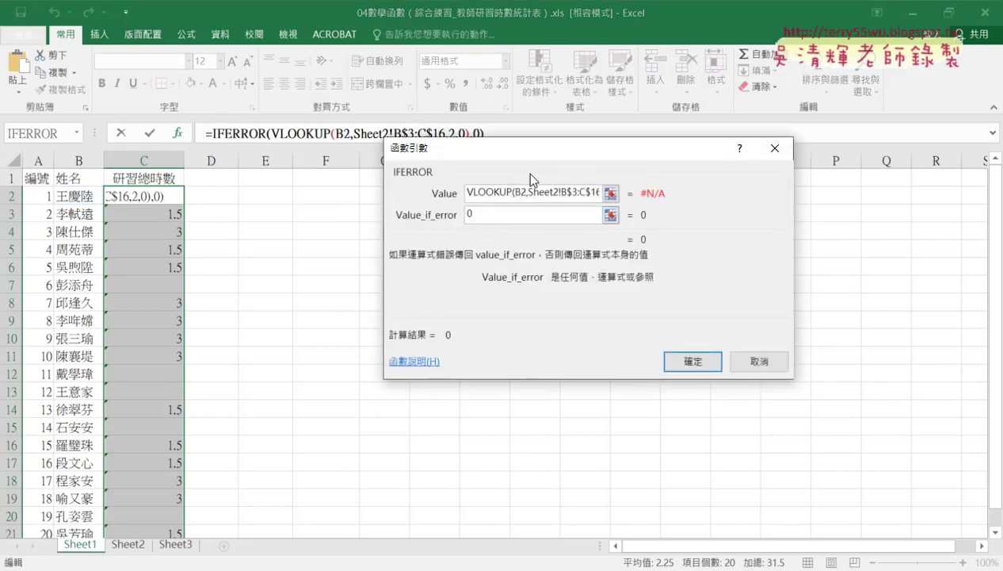
{"action": "left_click", "coordinate": [694, 364]}
{"action": "left_click", "coordinate": [175, 199]}
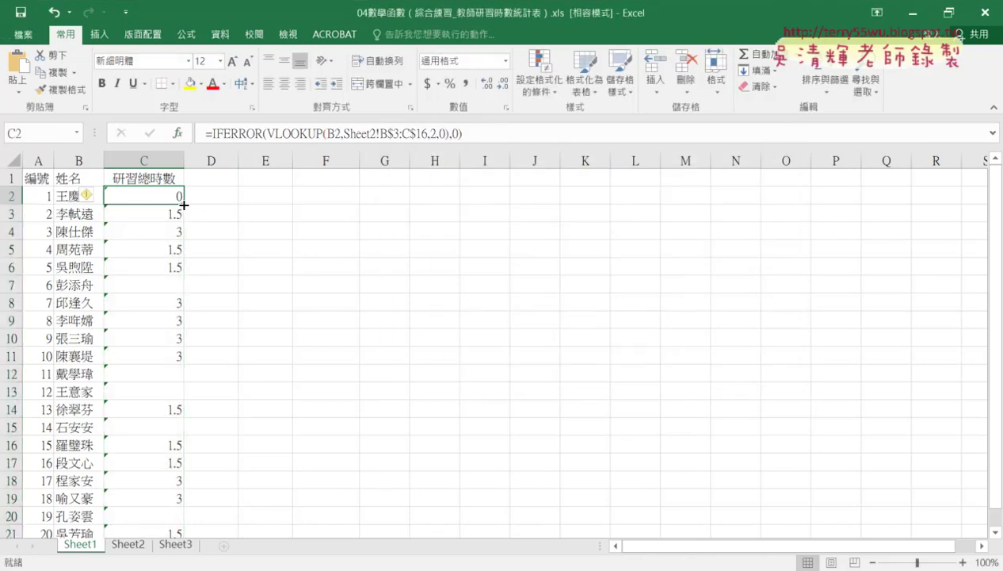
{"action": "left_click_drag", "start_coordinate": [183, 205], "coordinate": [184, 501]}
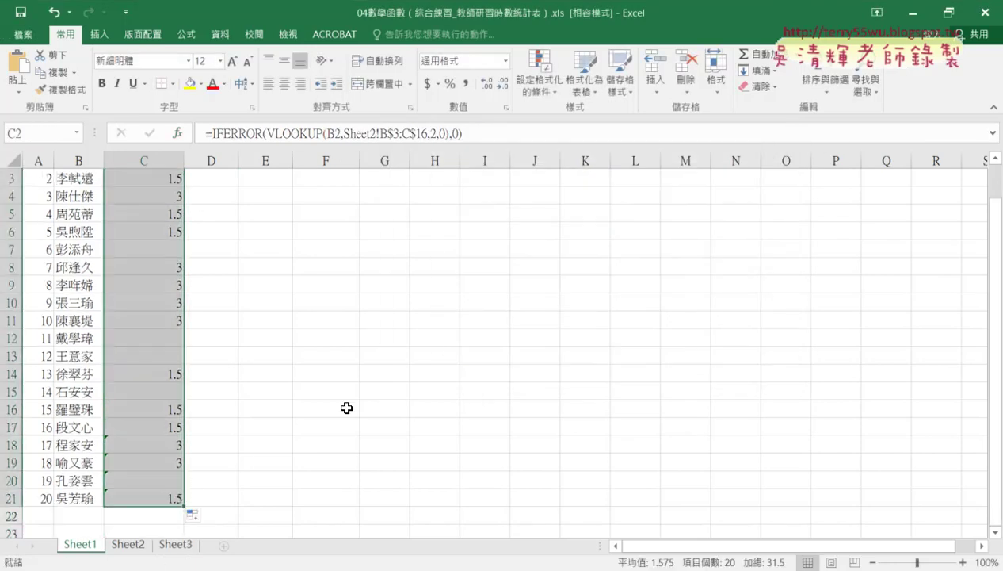
{"action": "scroll", "coordinate": [347, 406], "scroll_direction": "up", "scroll_amount": 1}
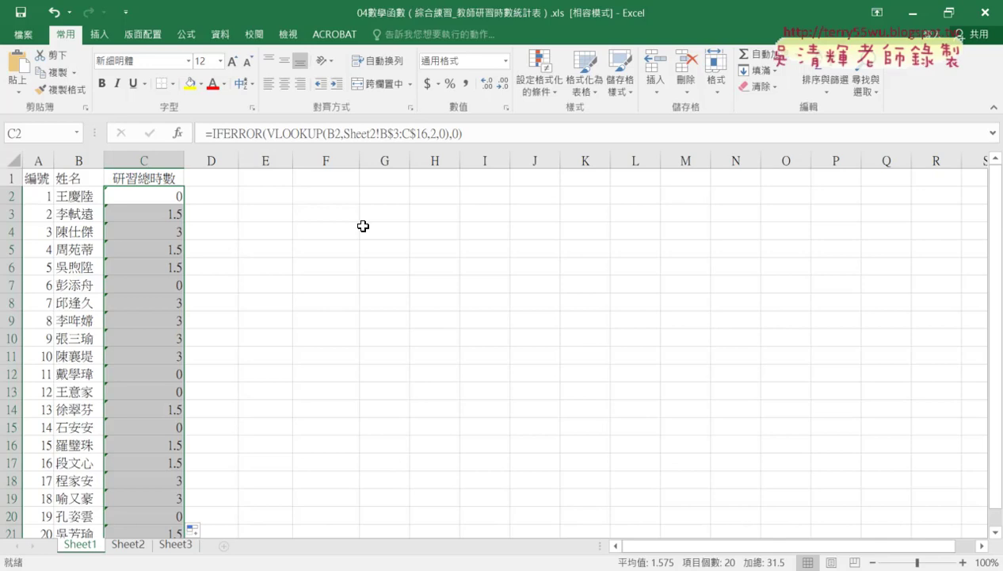
- Bring up the Function Arguments for C2's VLOOKUP and review B2, Sheet2!B$3:C$16, 2 and 0
{"action": "left_click", "coordinate": [306, 133]}
{"action": "left_click", "coordinate": [178, 136]}
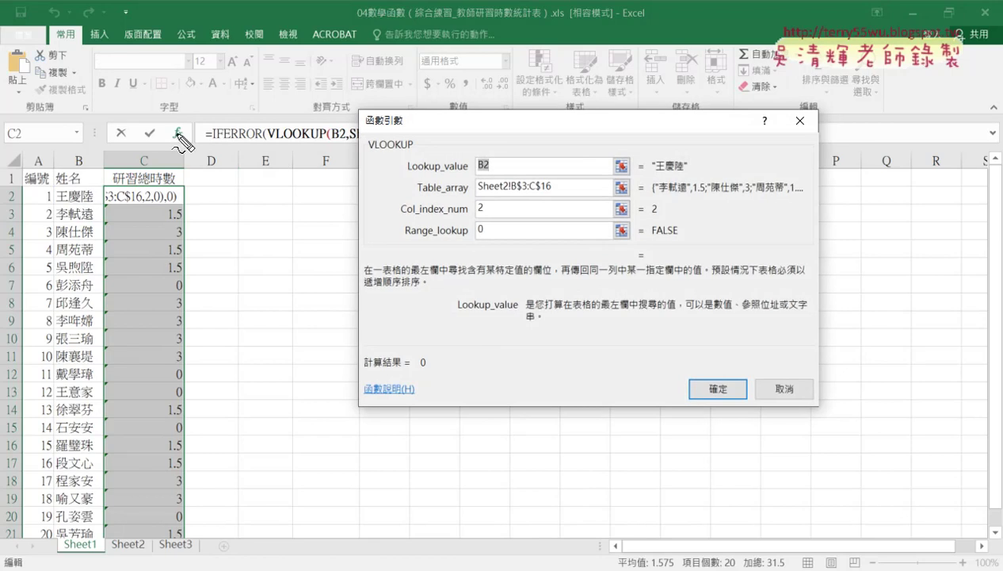
{"action": "left_click_drag", "start_coordinate": [418, 159], "coordinate": [426, 138]}
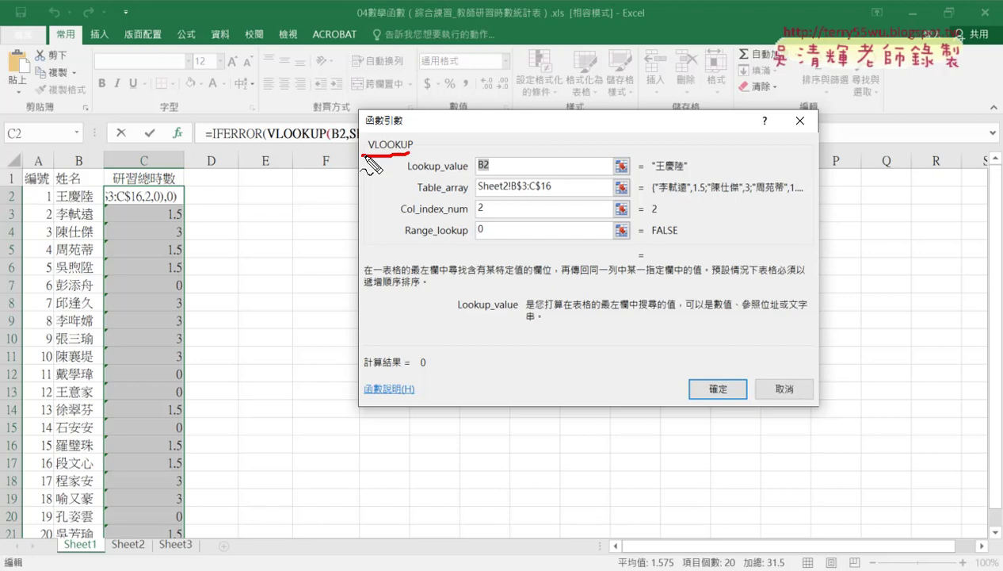
{"action": "mouse_move", "coordinate": [308, 247]}
{"action": "left_mouse_down"}
{"action": "mouse_move", "coordinate": [354, 165]}
{"action": "mouse_move", "coordinate": [366, 170]}
{"action": "left_mouse_up"}
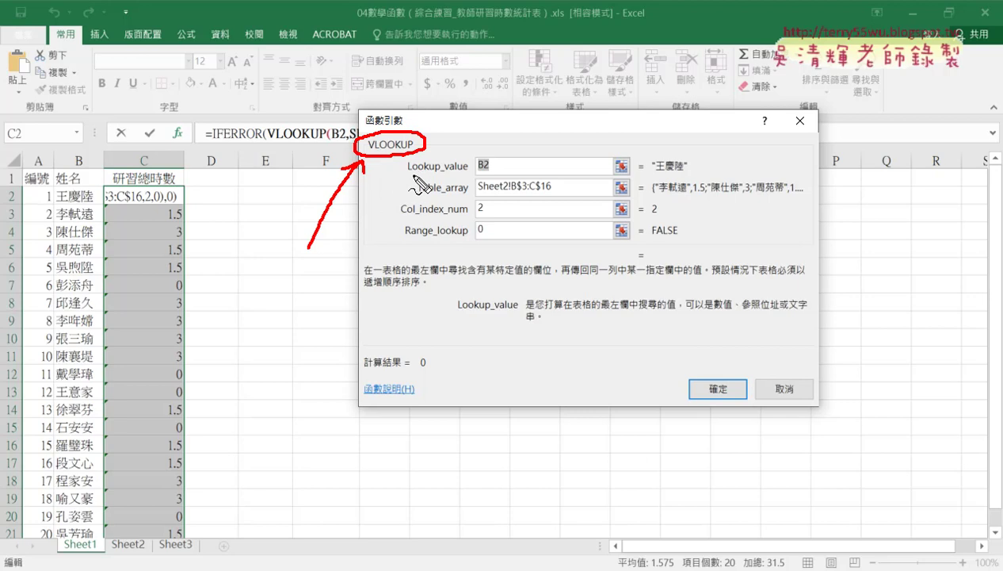
{"action": "mouse_move", "coordinate": [409, 173]}
{"action": "left_mouse_down"}
{"action": "mouse_move", "coordinate": [442, 171]}
{"action": "mouse_move", "coordinate": [446, 190]}
{"action": "left_mouse_up"}
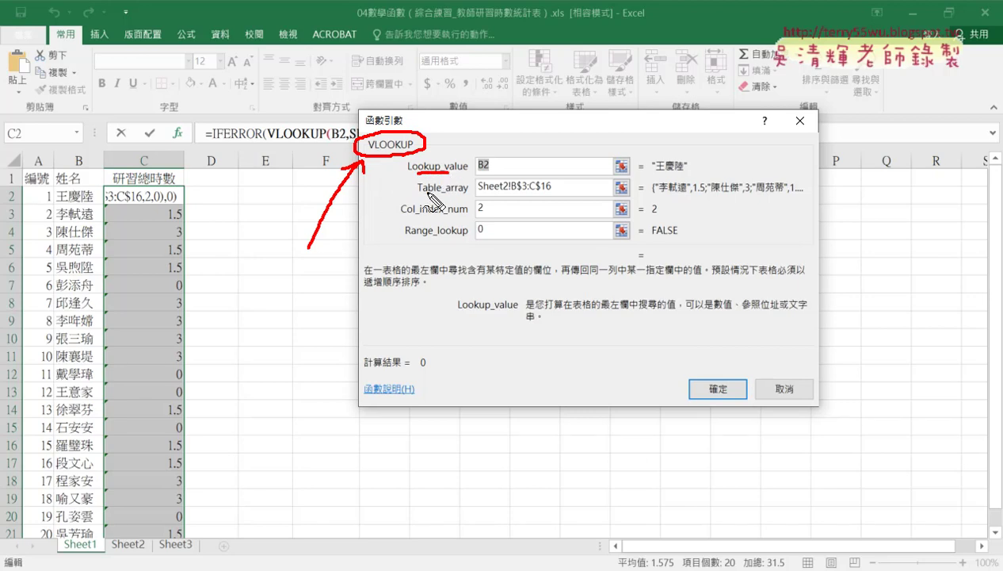
{"action": "left_click_drag", "start_coordinate": [42, 197], "coordinate": [99, 205]}
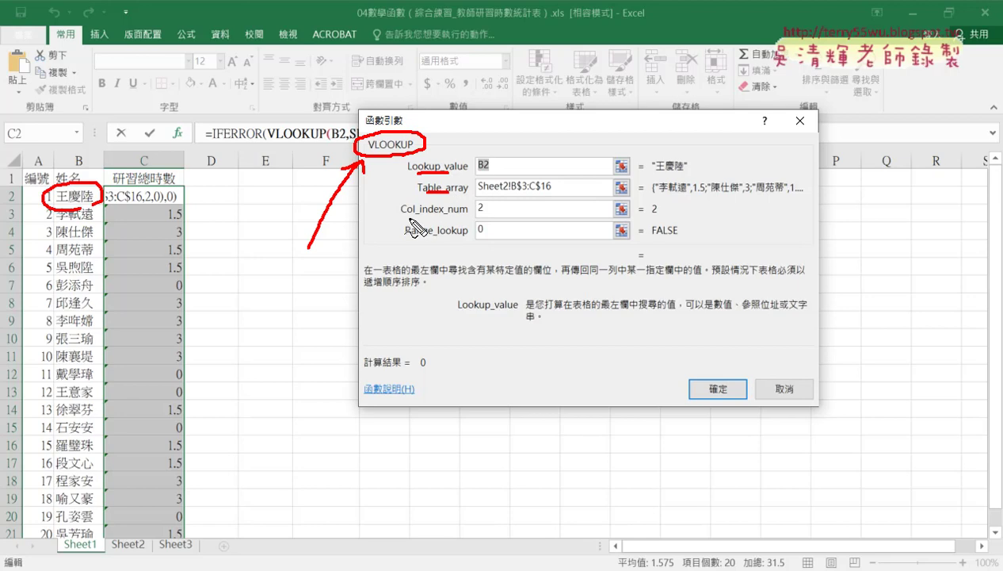
{"action": "left_click_drag", "start_coordinate": [401, 214], "coordinate": [437, 214]}
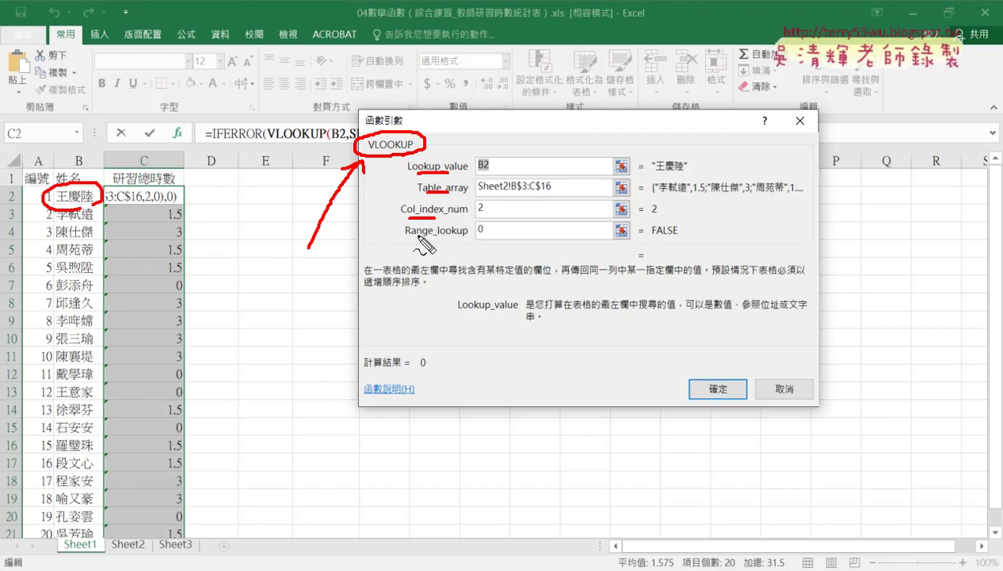
{"action": "left_click_drag", "start_coordinate": [406, 236], "coordinate": [450, 235]}
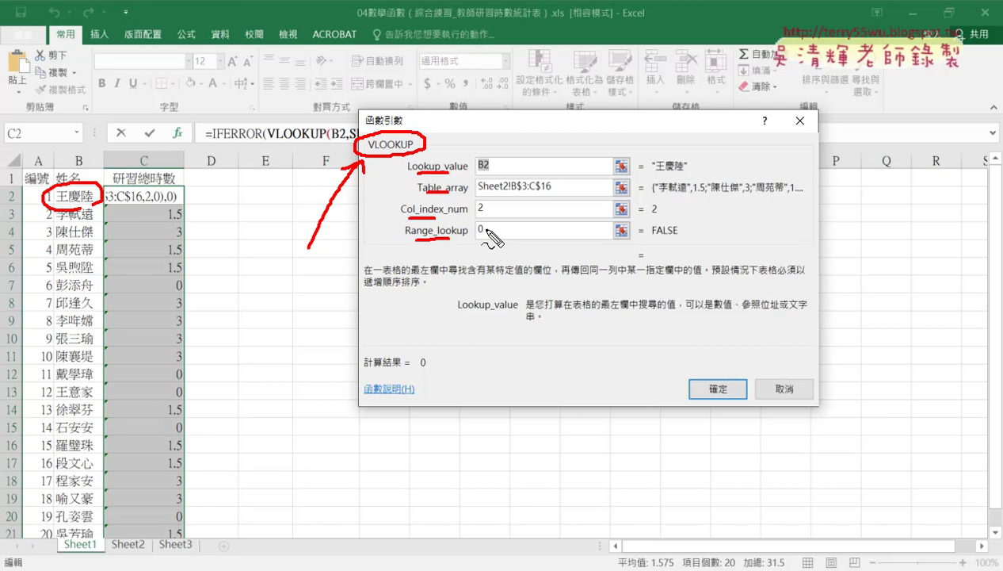
{"action": "left_click_drag", "start_coordinate": [487, 237], "coordinate": [476, 237]}
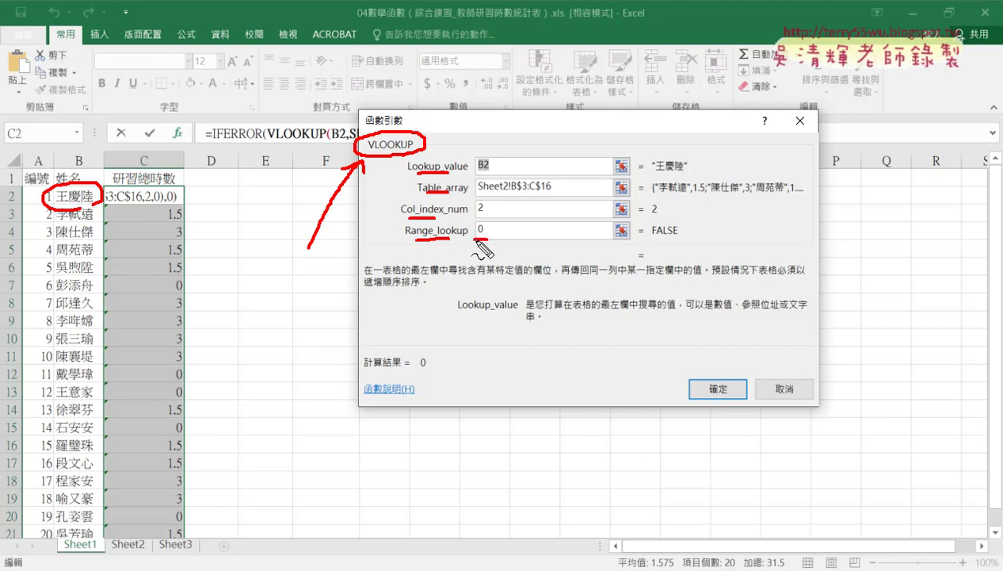